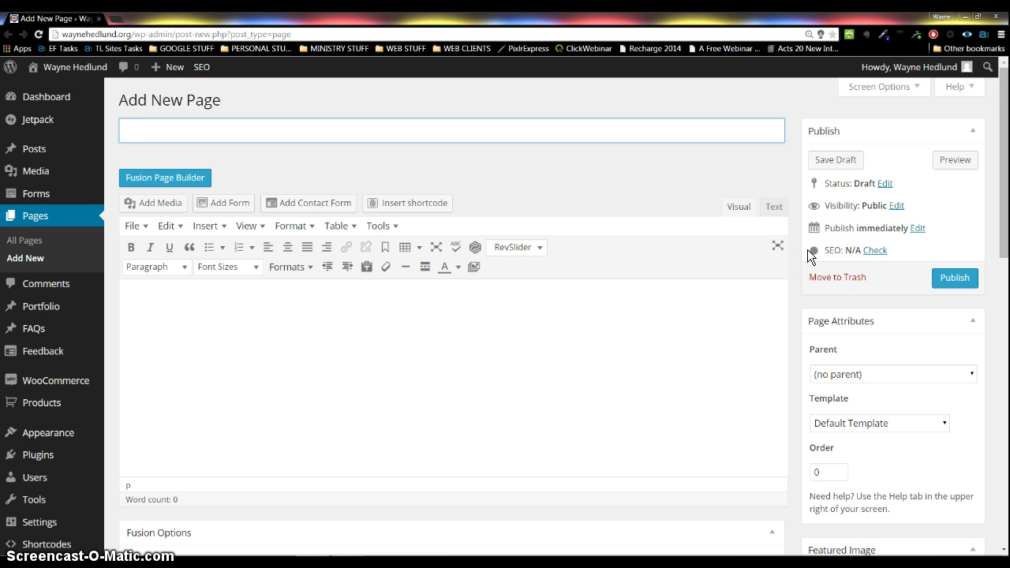
Start the page body with "The best way to make a water balloon is by finding the right resources and tools. It's not hard.".
left_click(478, 289)
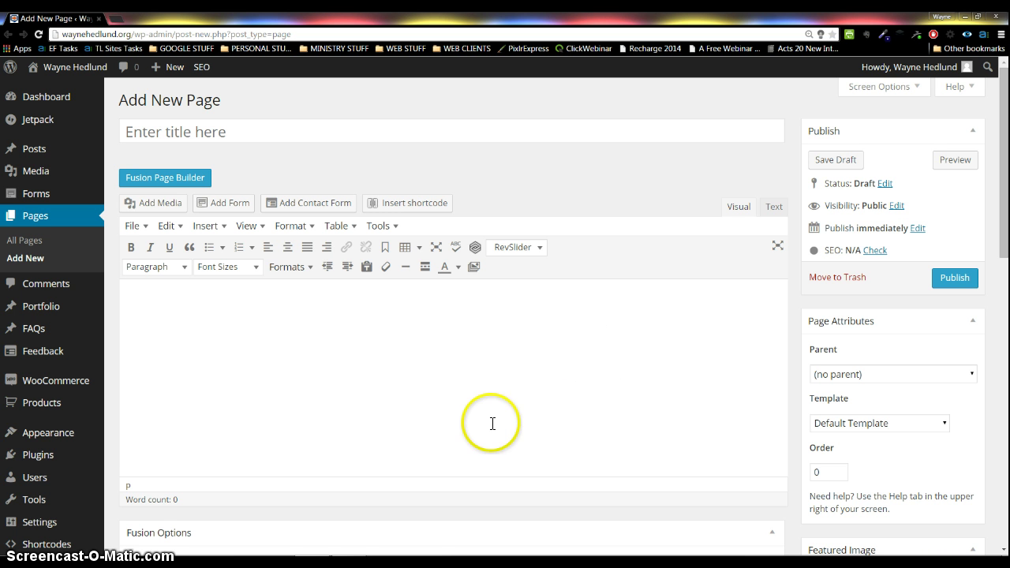
type("The best way to")
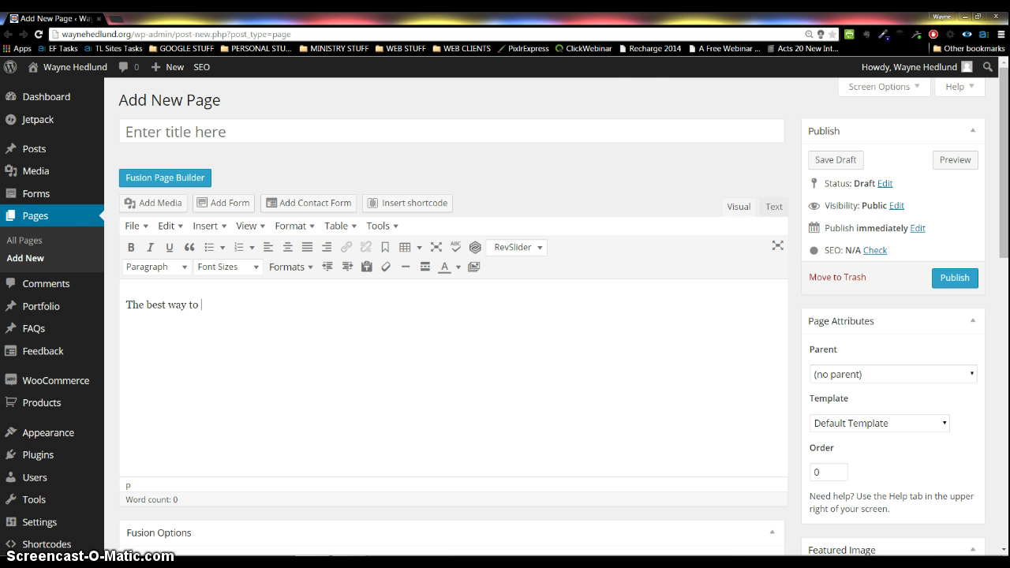
type("ma")
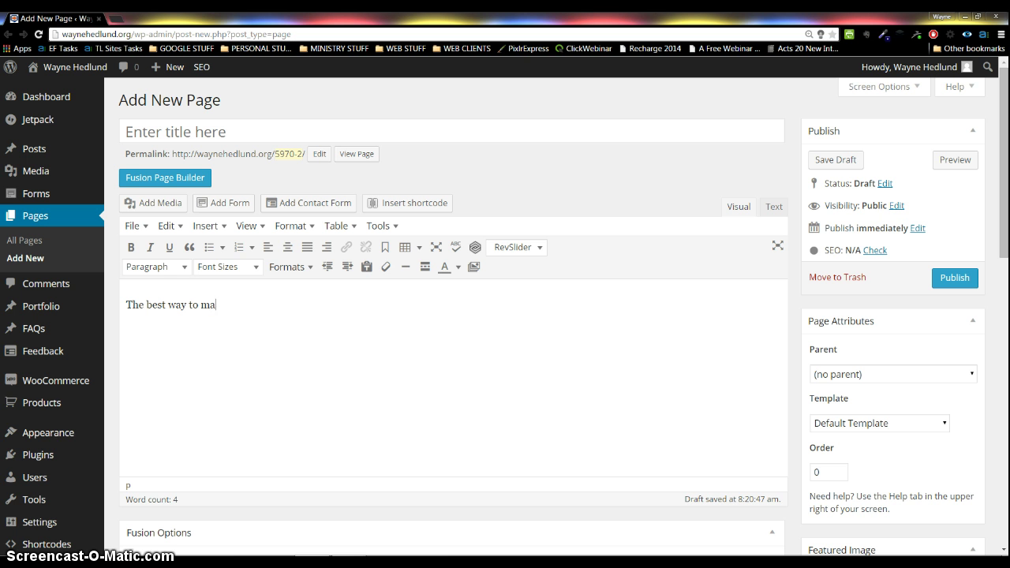
type("ke a water balloon is by ")
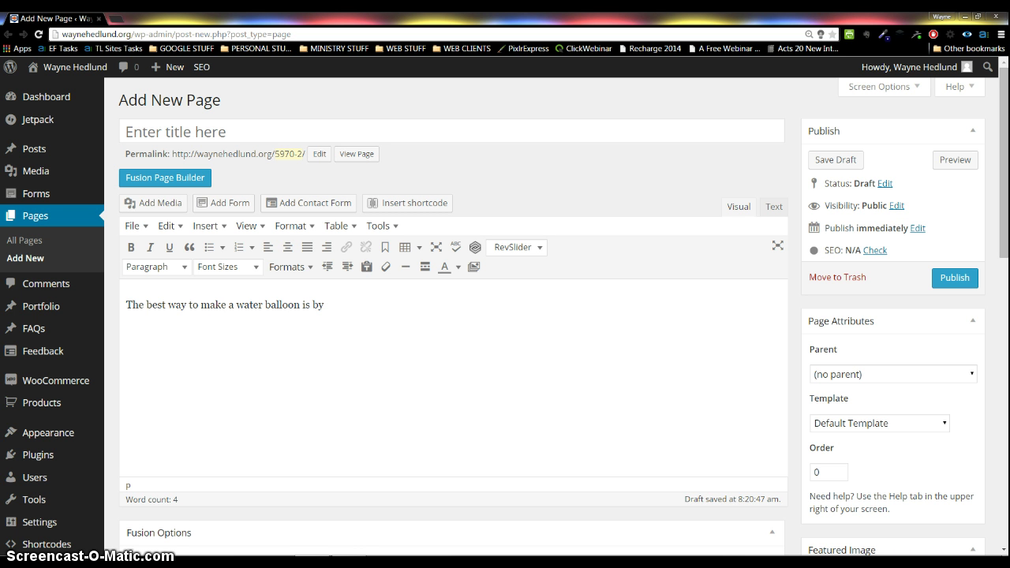
type("finding the right resources and to")
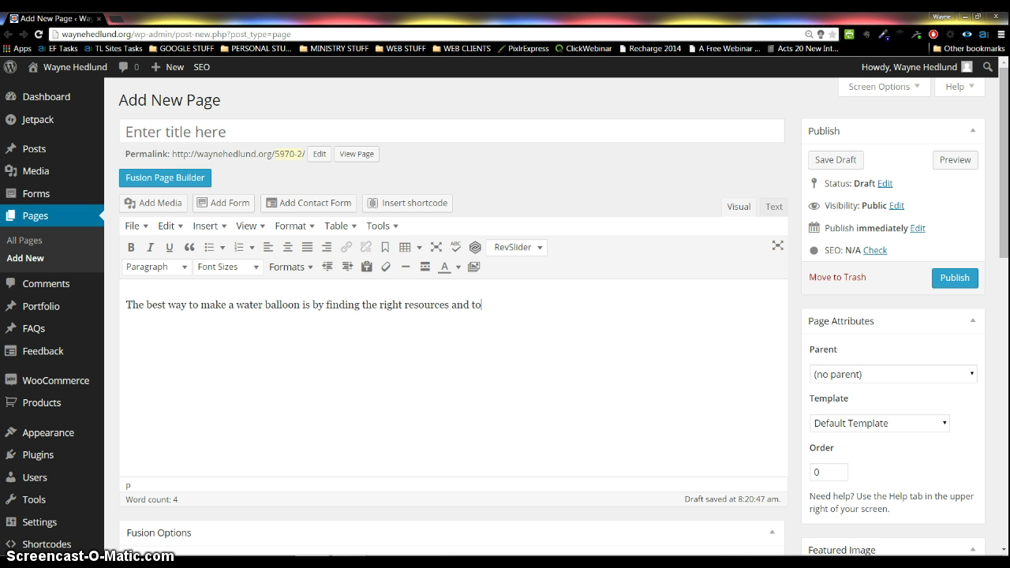
type("ols. It's not hard. A t")
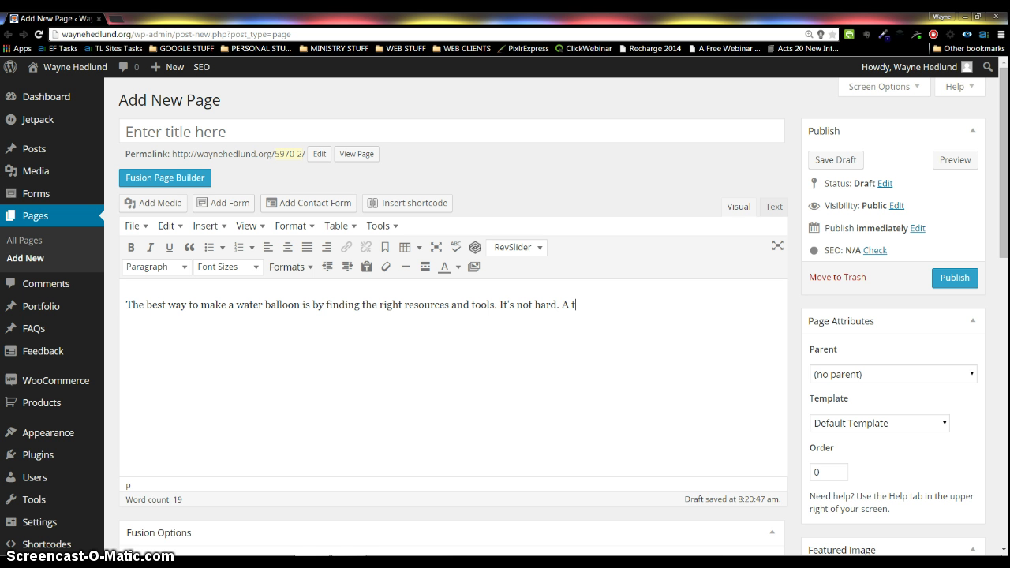
Continue the body text with the sentence "A standard water balloon and some water will usually suffice.".
key("BackSpace")
type("standard water ball")
key("BackSpace")
key("BackSpace")
key("BackSpace")
type("alloon and some w")
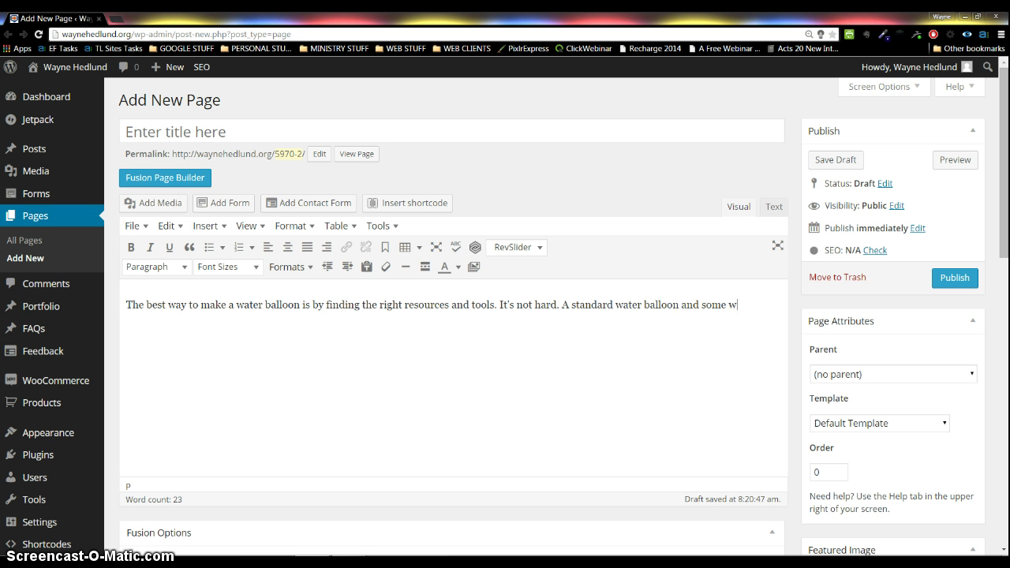
type("ater will usually suffice.")
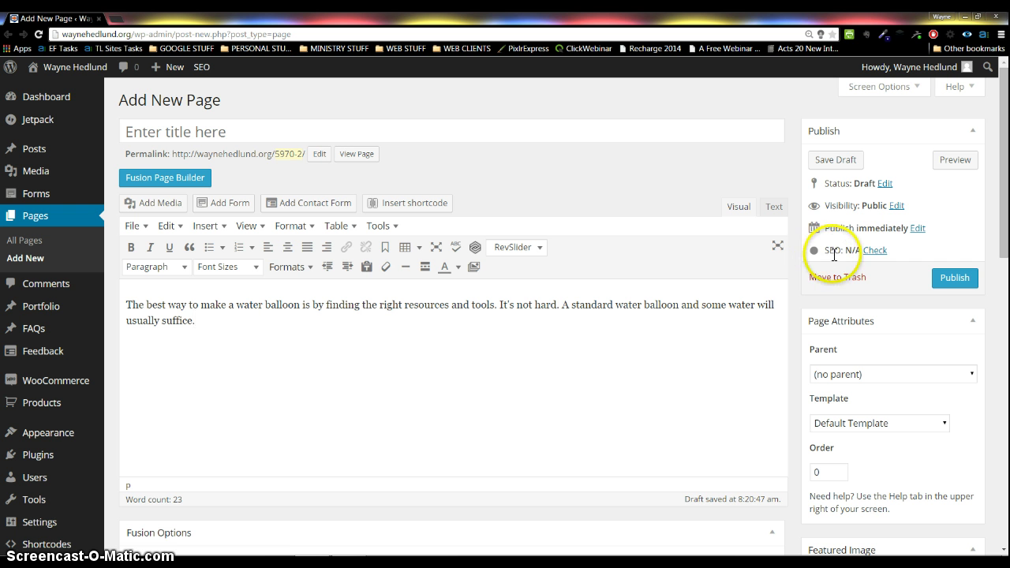
Go to the page's SEO check, and collapse the Fusion Options and WordPress SEO by Yoast boxes.
left_click(875, 252)
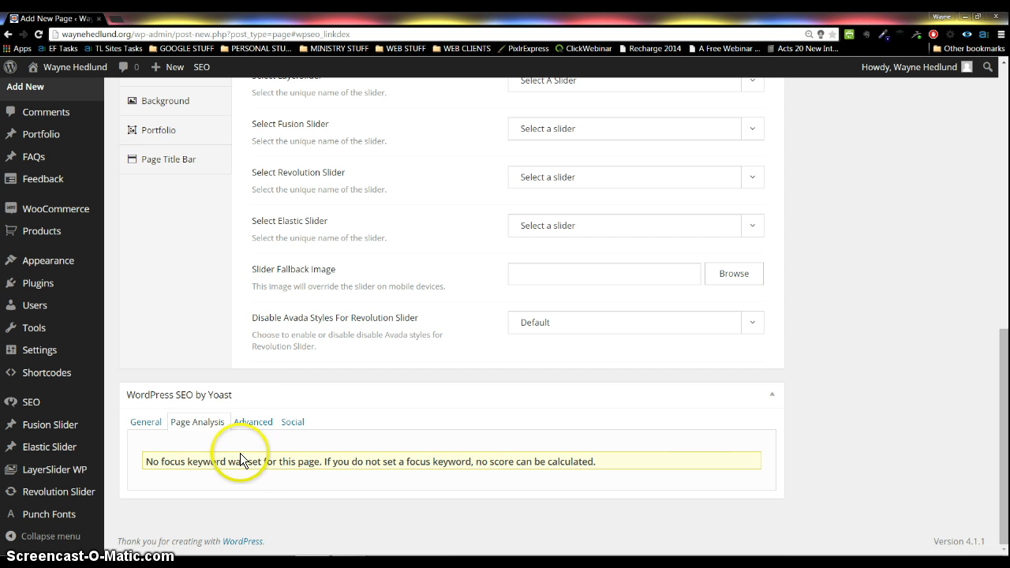
scroll(847, 438, "up", 8)
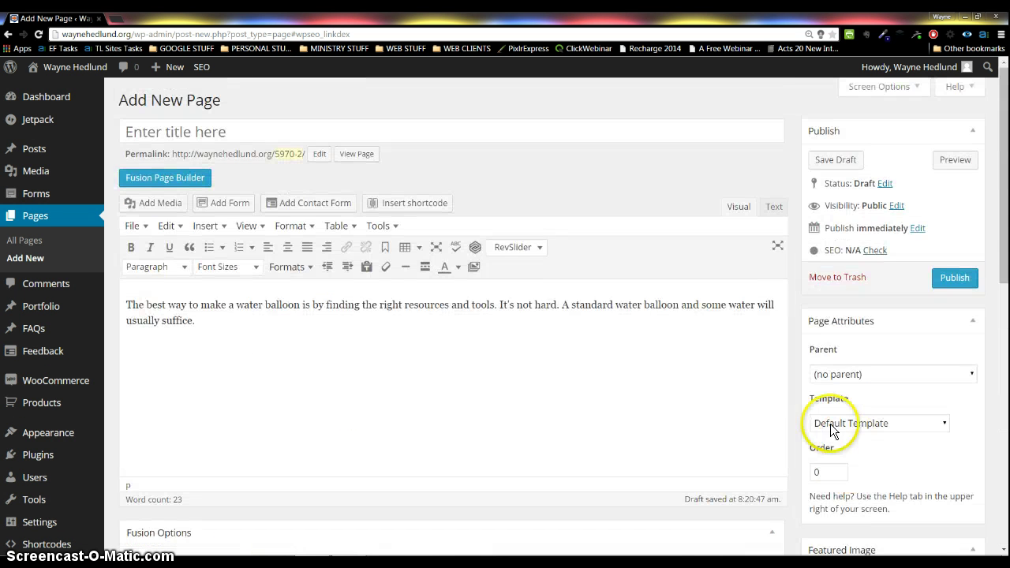
scroll(800, 383, "down", 3)
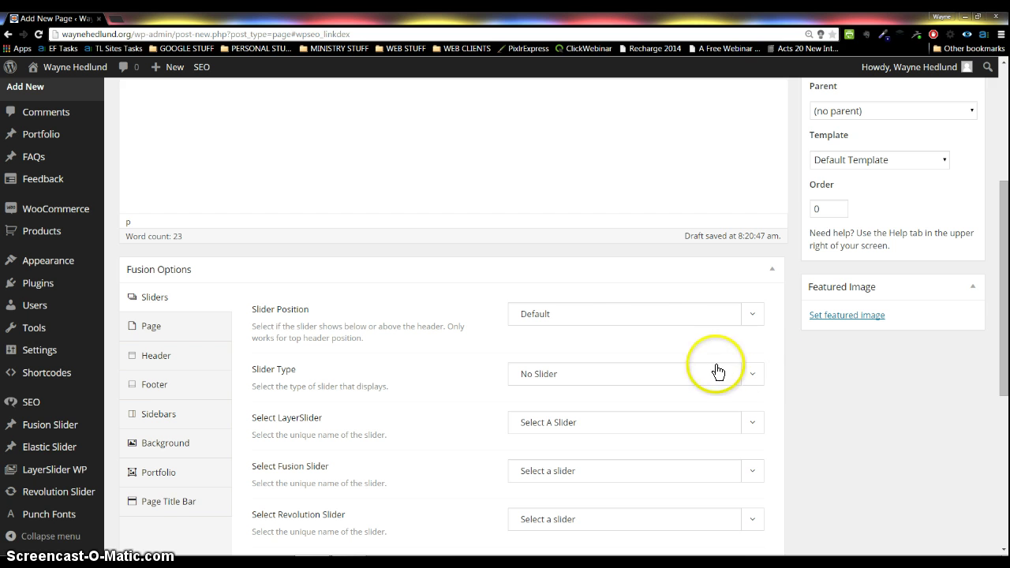
left_click(771, 269)
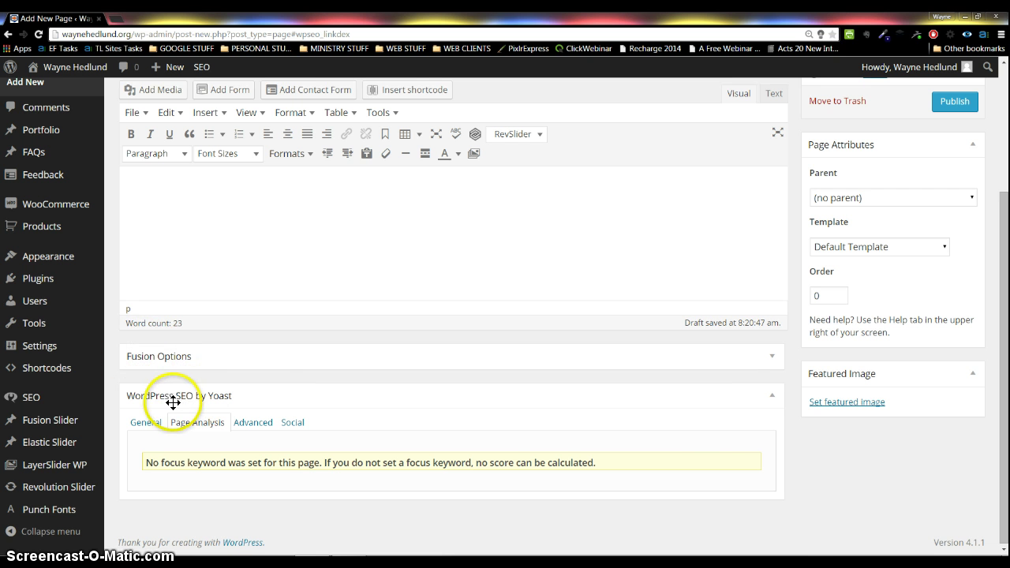
left_click(773, 400)
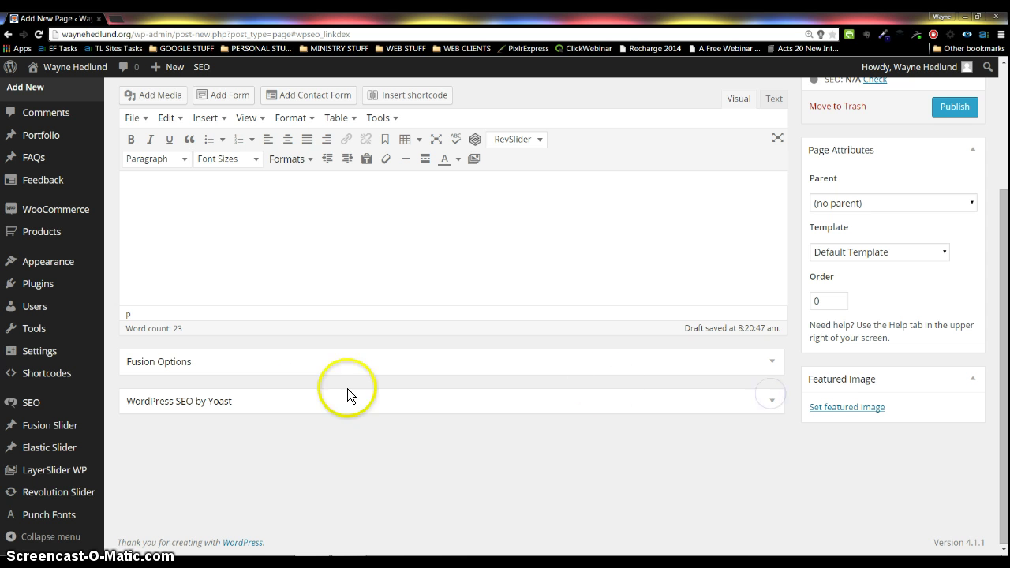
Try placing the WordPress SEO by Yoast box above Fusion Options, and restore the original order.
left_click_drag(284, 364, 284, 340)
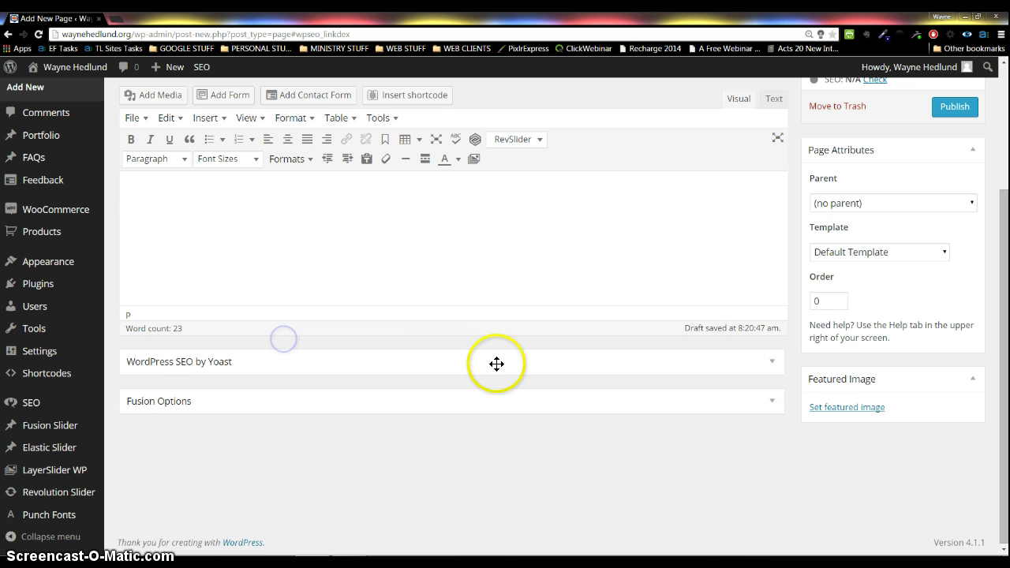
scroll(376, 299, "up", 3)
scroll(260, 365, "down", 2)
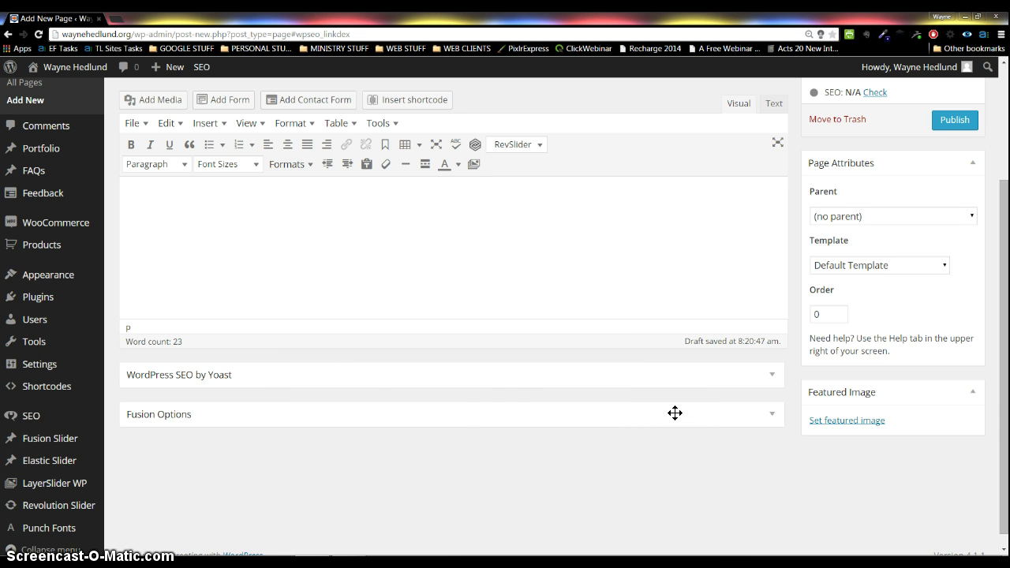
left_click_drag(506, 411, 349, 369)
left_click_drag(781, 395, 773, 420)
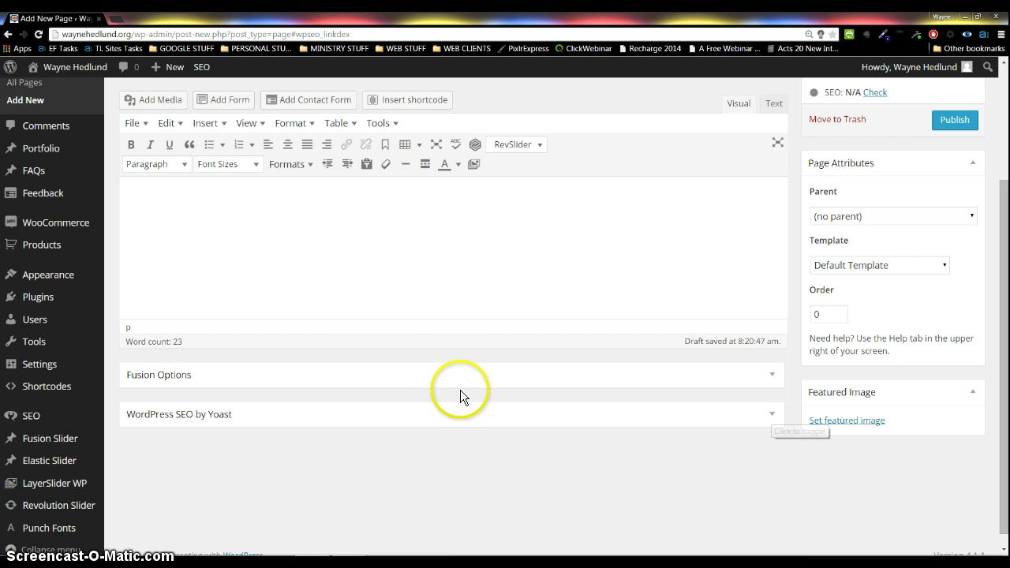
Expand the WordPress SEO by Yoast box and show its General settings.
left_click(772, 414)
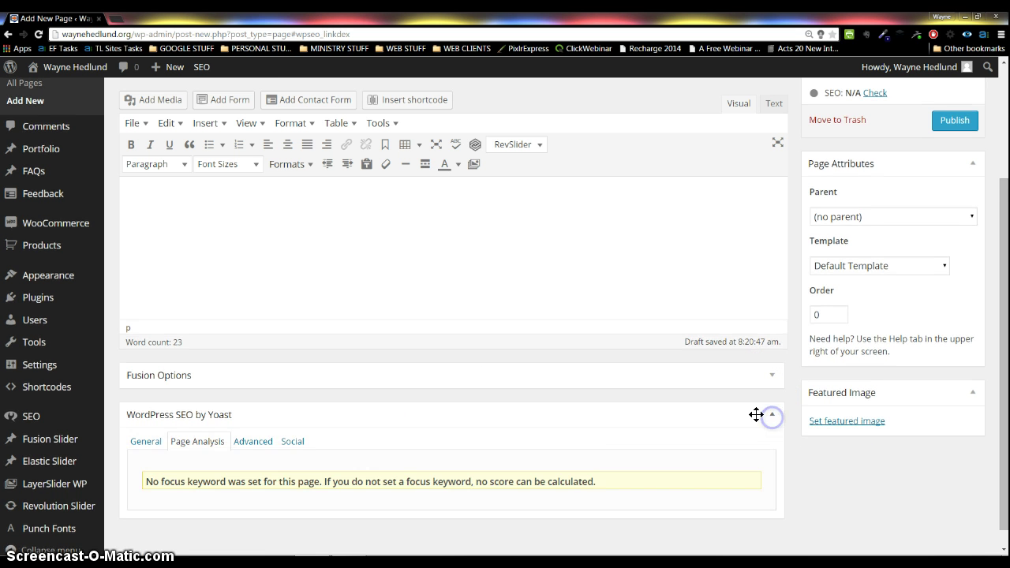
scroll(694, 438, "down", 1)
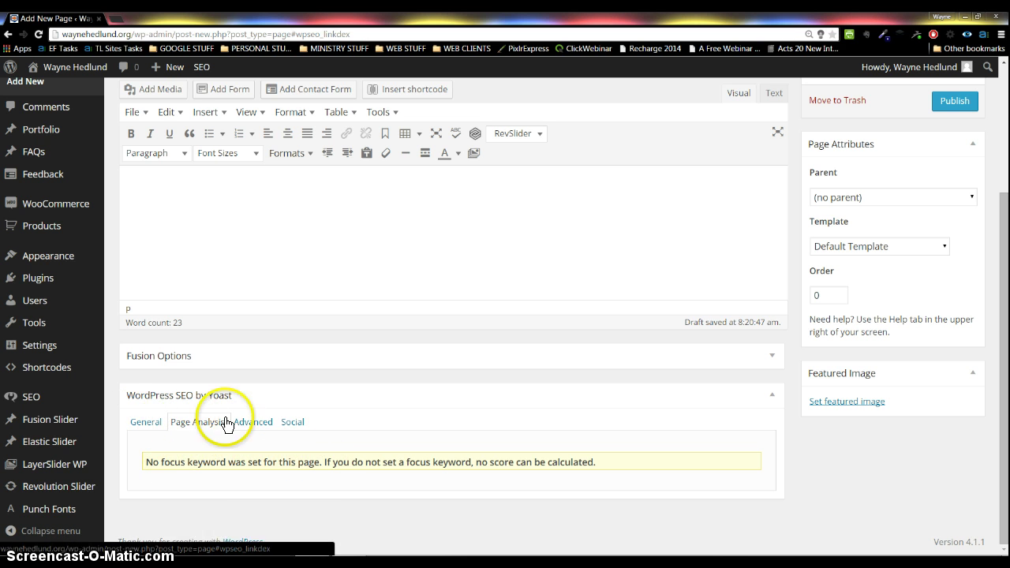
left_click(147, 426)
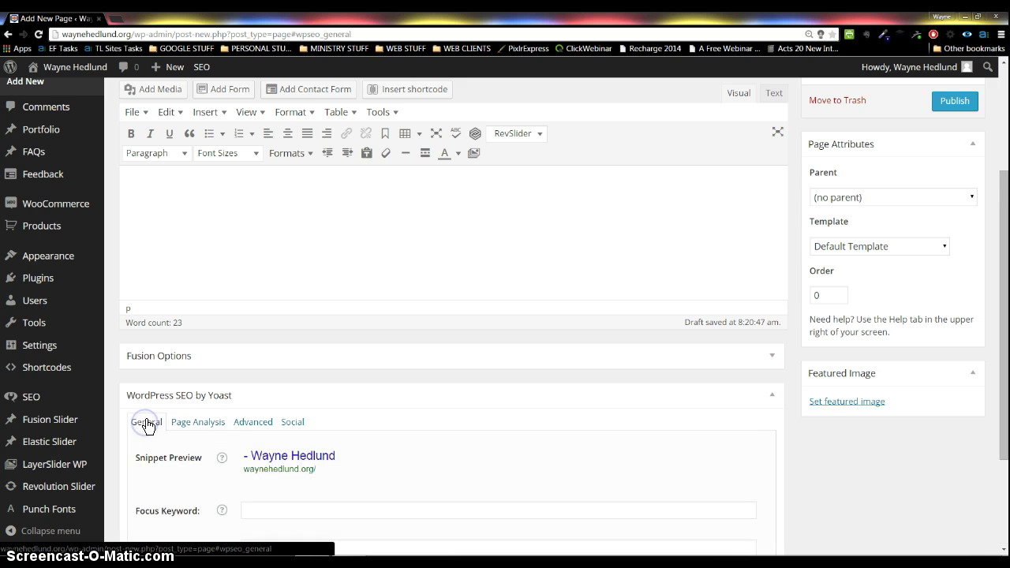
scroll(497, 465, "down", 3)
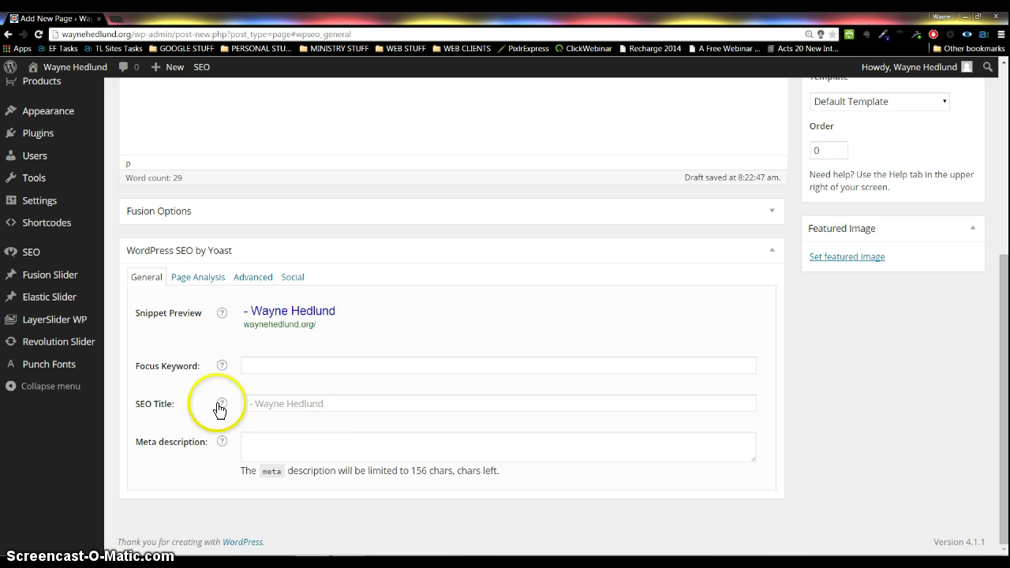
Review the body text for its main topic, set the SEO focus keyword to "water balloon" and check the keyword usage.
scroll(436, 452, "up", 4)
left_click(242, 323)
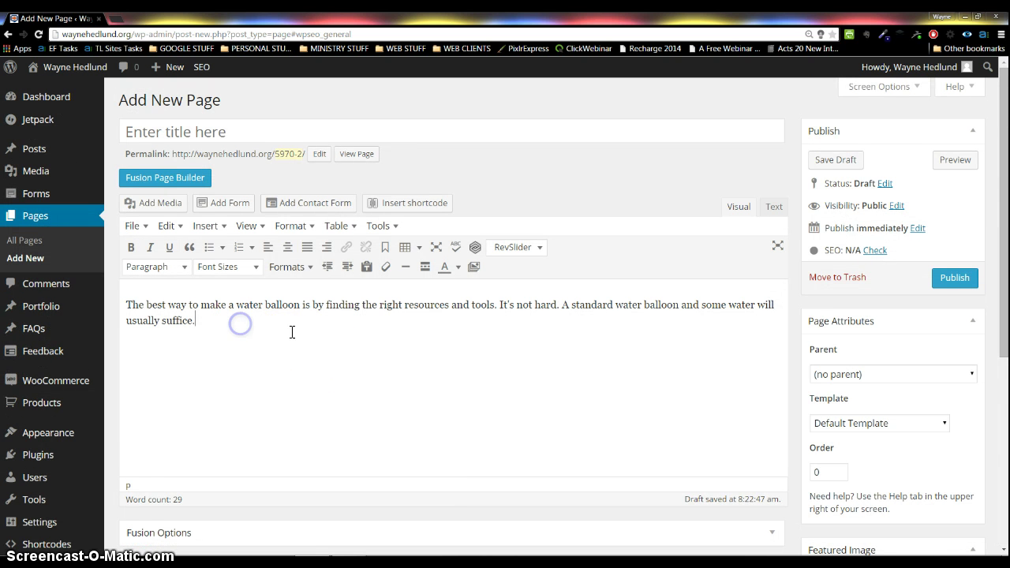
scroll(353, 342, "down", 5)
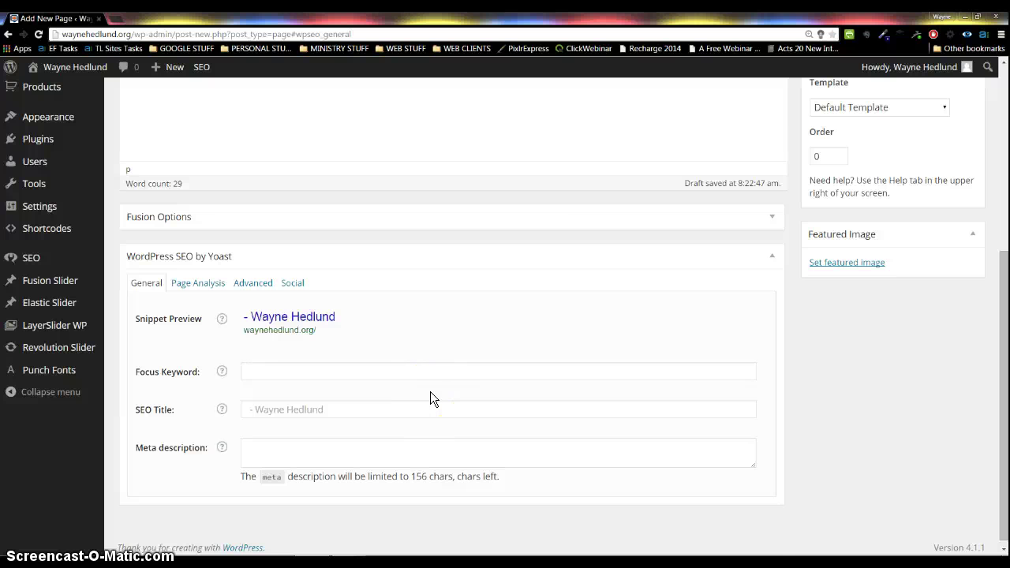
scroll(398, 381, "up", 3)
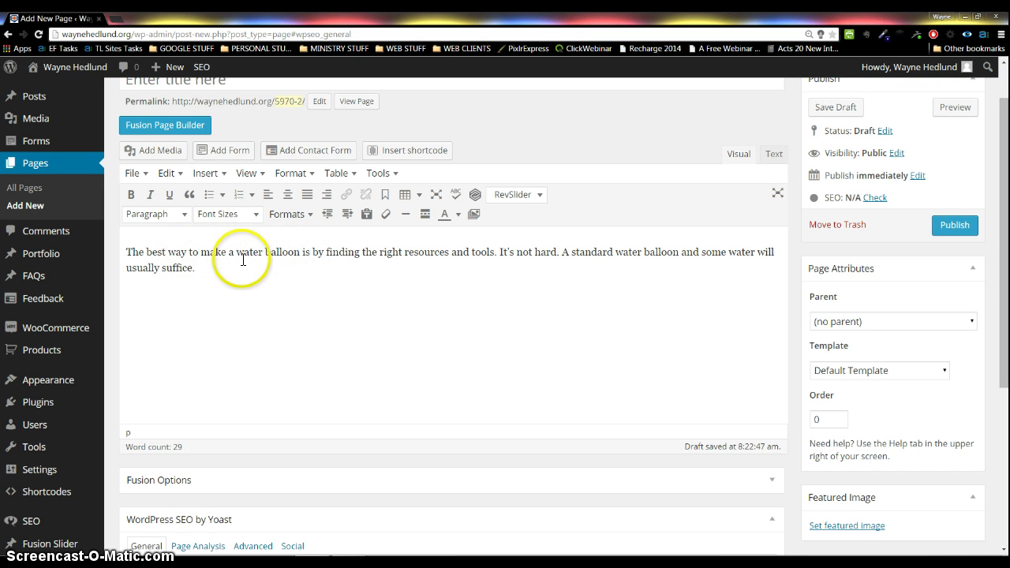
scroll(377, 366, "down", 3)
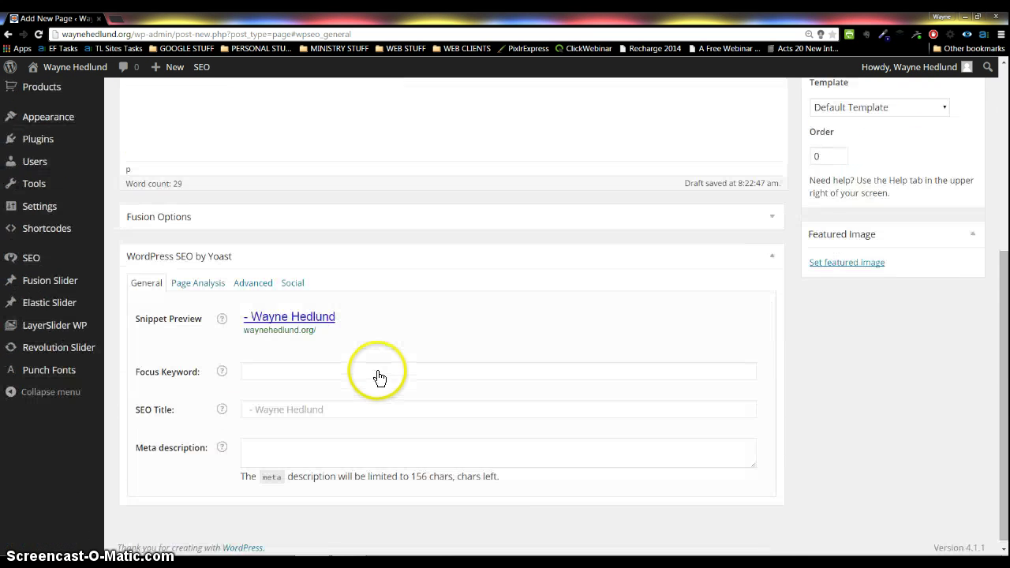
left_click(277, 371)
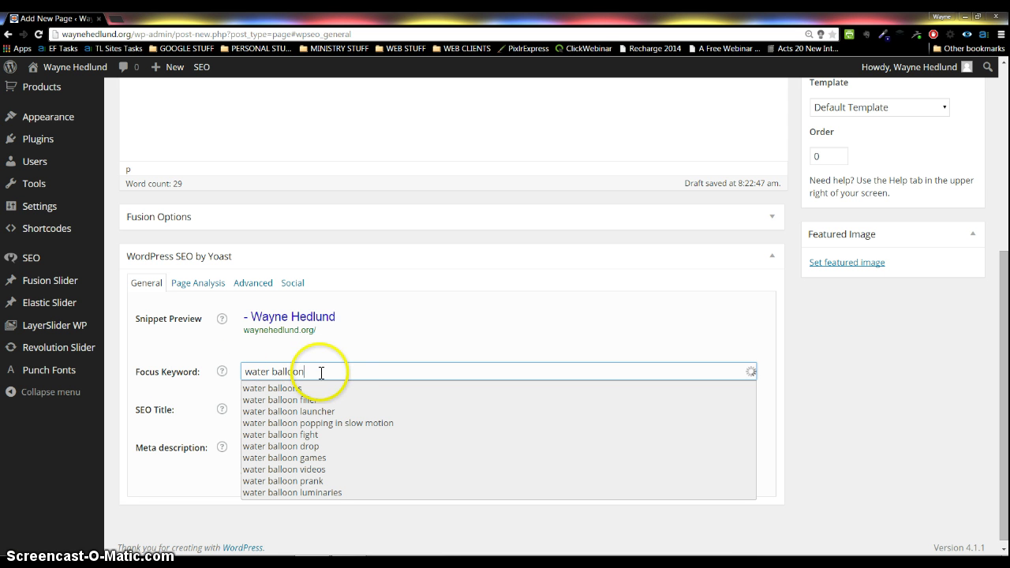
left_click(311, 144)
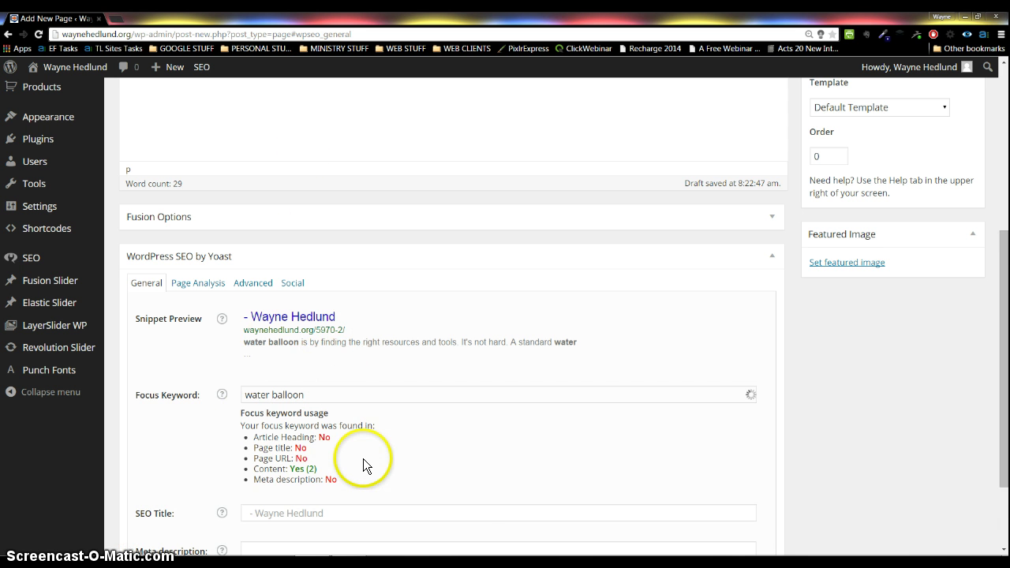
scroll(375, 450, "down", 3)
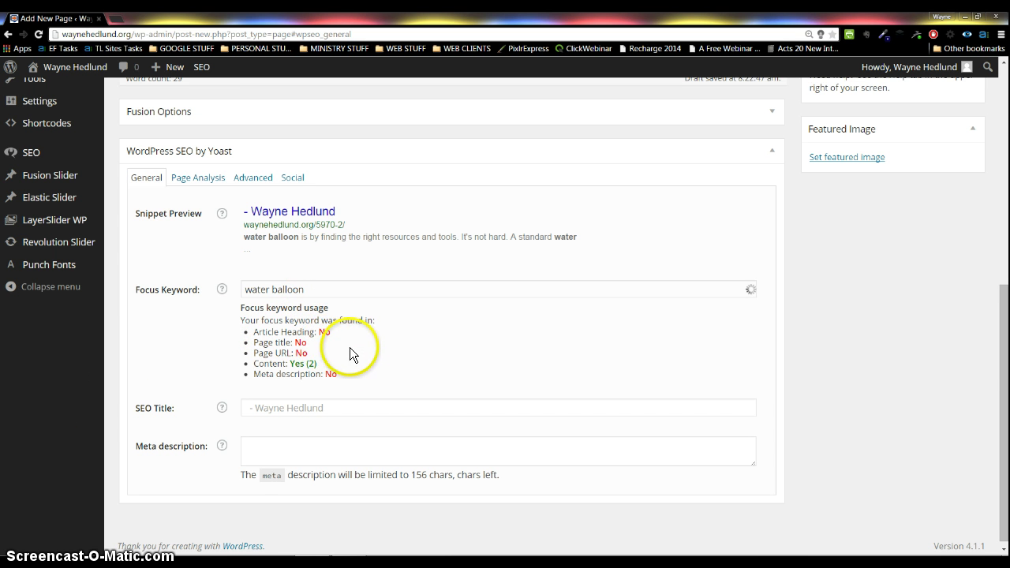
Enter "How to make a water balloon" as the page title, without a final period.
scroll(349, 347, "up", 5)
left_click(215, 130)
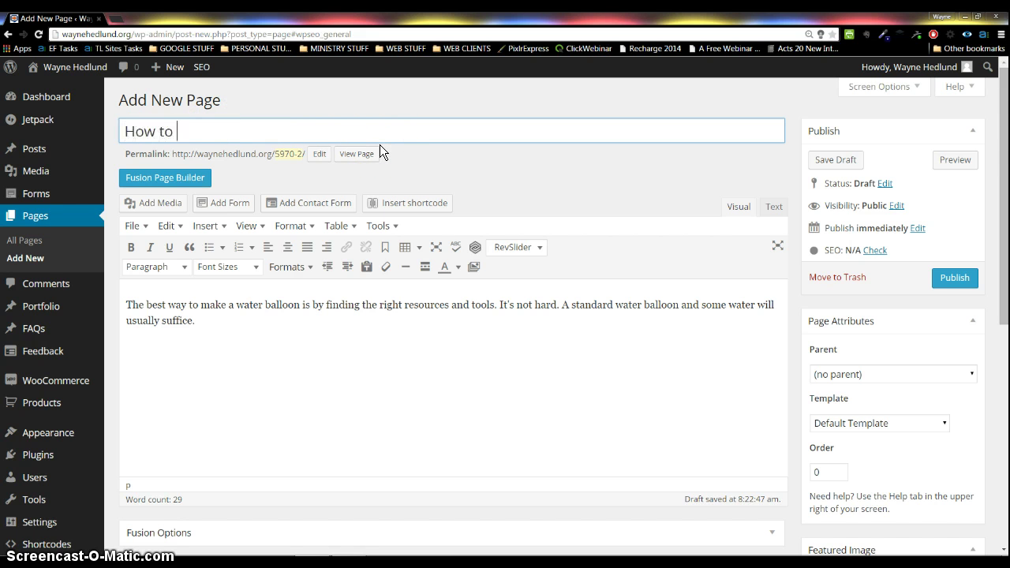
type("How to create a water")
key("BackSpace")
key("BackSpace")
key("BackSpace")
key("BackSpace")
key("BackSpace")
key("BackSpace")
key("BackSpace")
key("BackSpace")
key("BackSpace")
key("BackSpace")
key("BackSpace")
key("BackSpace")
type("make a water balloon.")
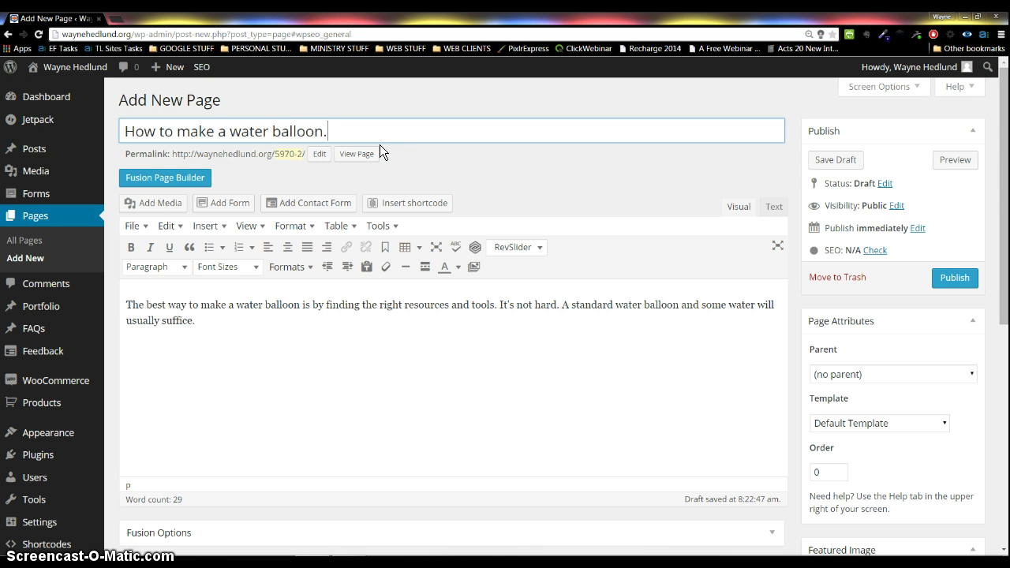
key("BackSpace")
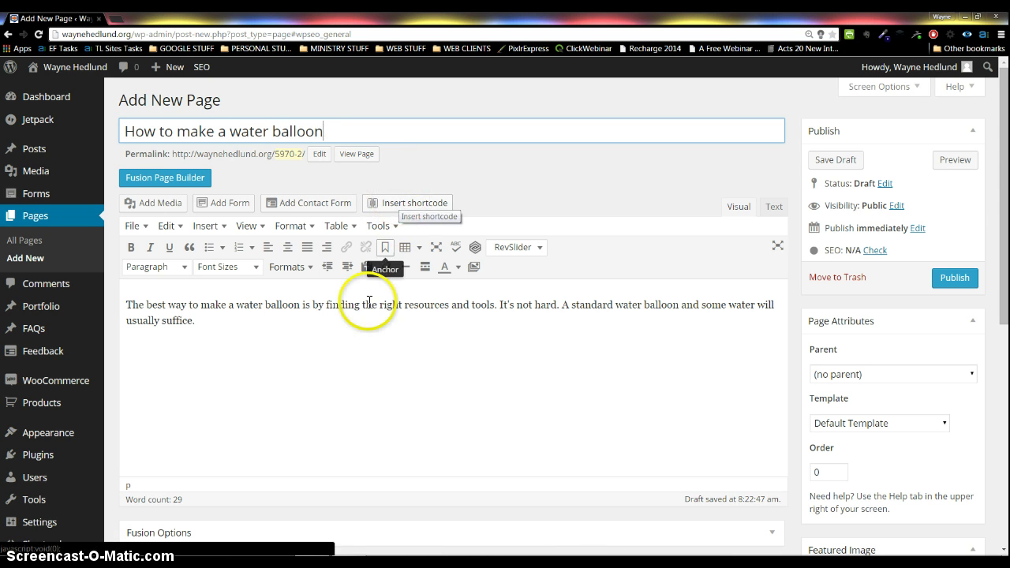
Capitalize the title as "How to Make a Water Balloon" and recheck the focus keyword usage in the SEO settings.
left_click_drag(174, 131, 183, 131)
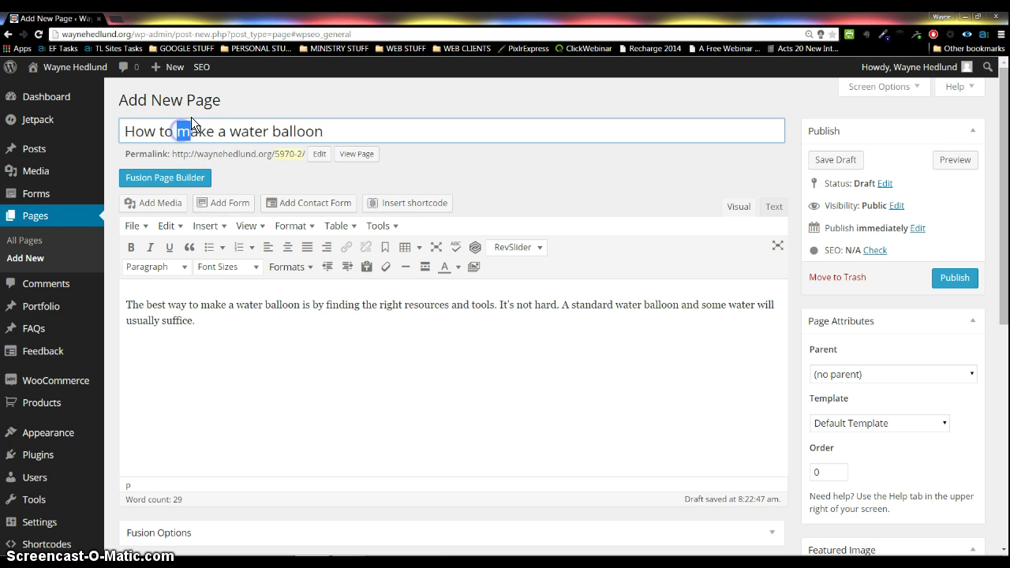
type("M")
left_click(237, 130)
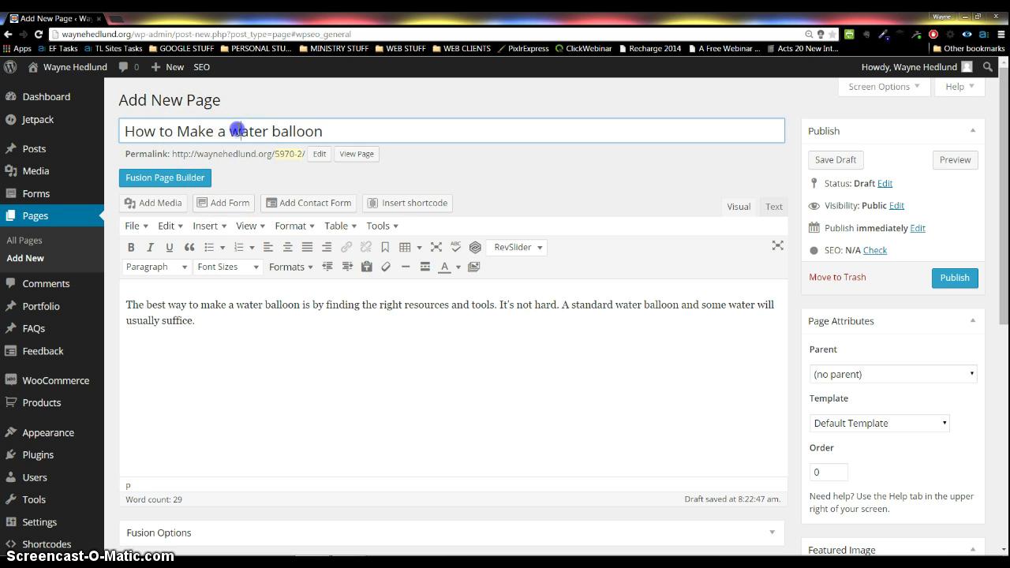
type("W")
left_click_drag(274, 131, 280, 132)
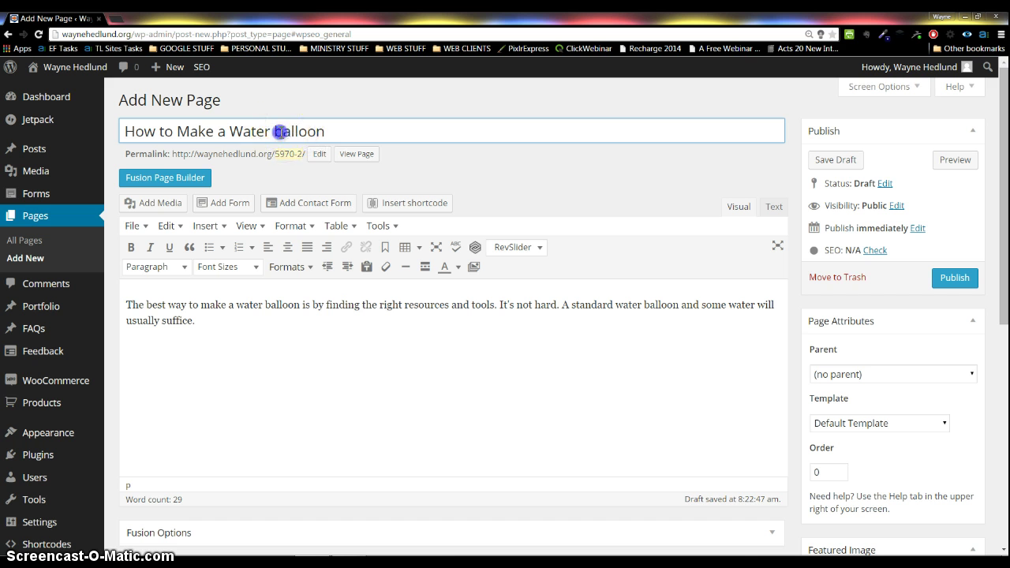
left_click(307, 347)
scroll(517, 356, "down", 5)
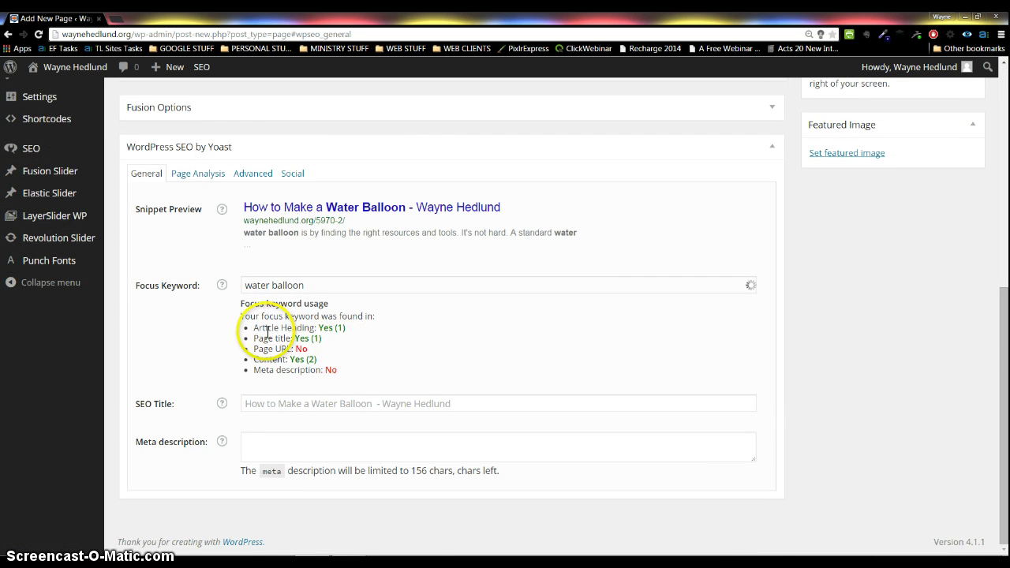
scroll(386, 336, "up", 5)
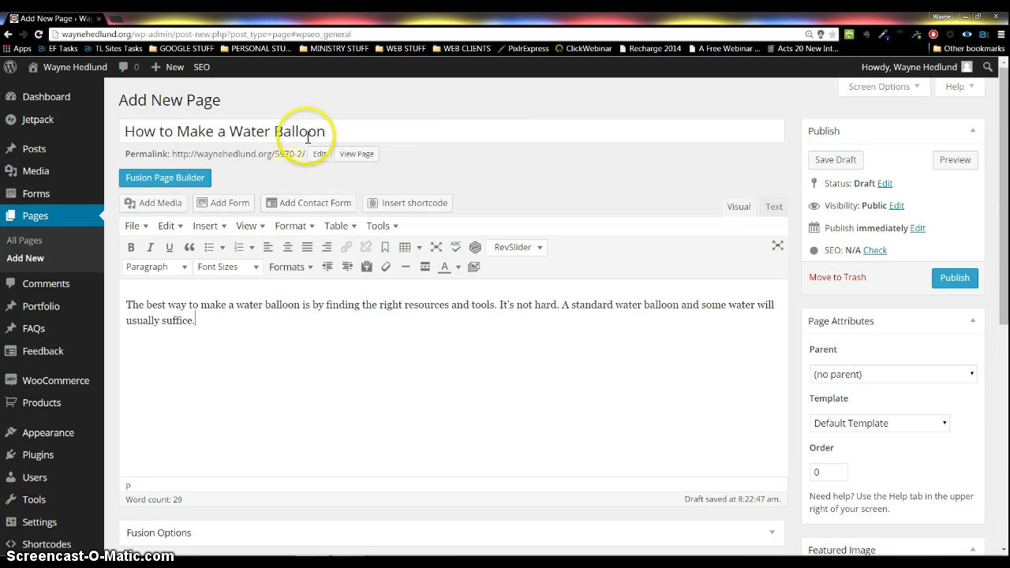
Check the focus keyword usage, then clear the permalink slug and confirm it to regenerate "how-to-make-a-water-balloon" from the title.
scroll(381, 521, "down", 2)
scroll(382, 522, "down", 4)
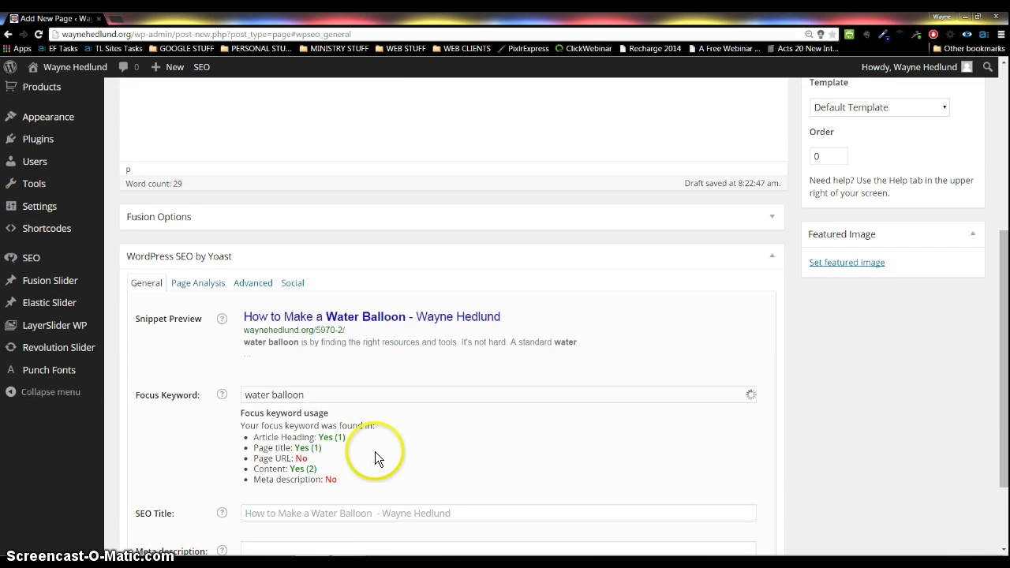
scroll(374, 451, "up", 6)
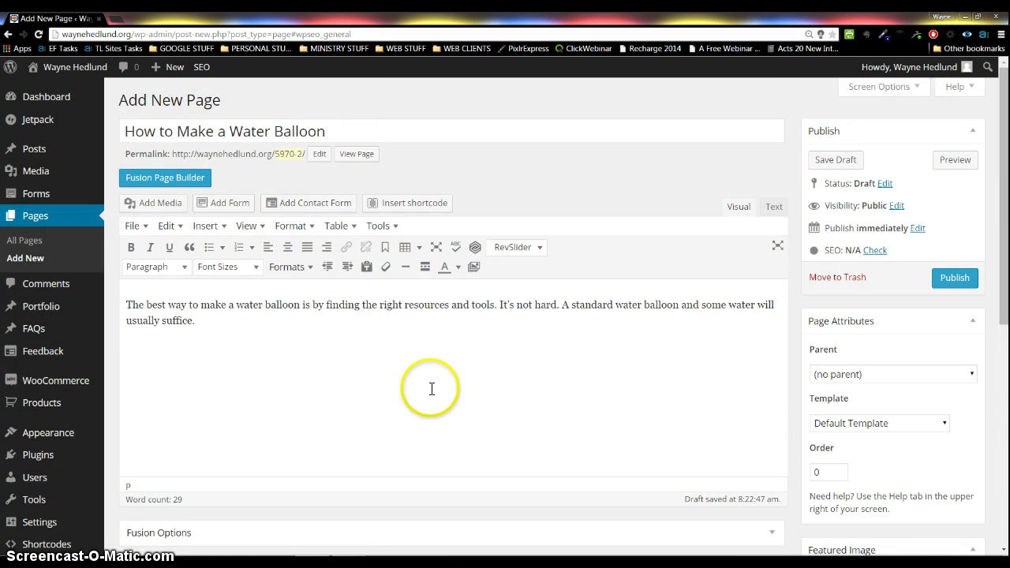
scroll(431, 389, "down", 7)
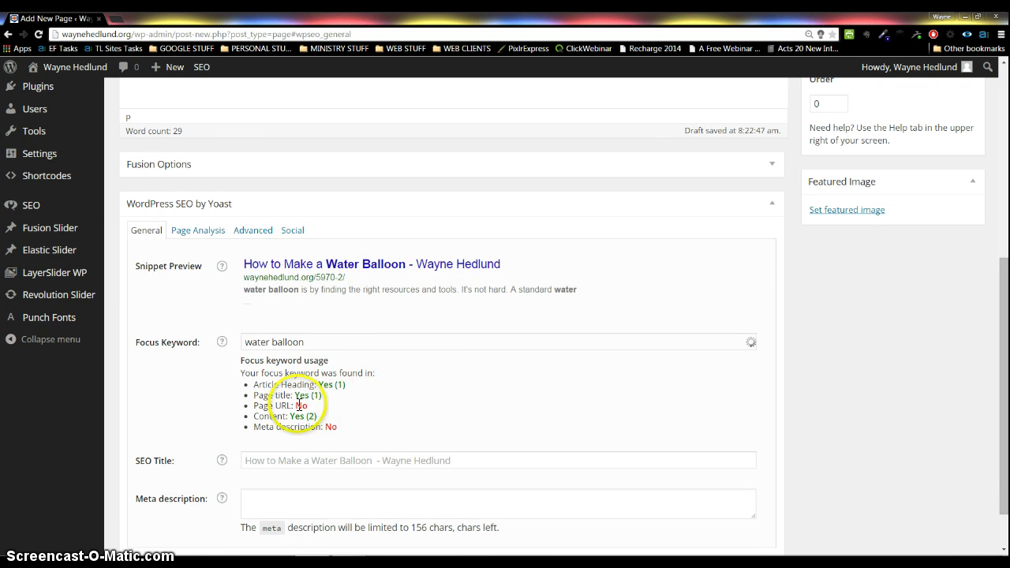
scroll(369, 381, "up", 7)
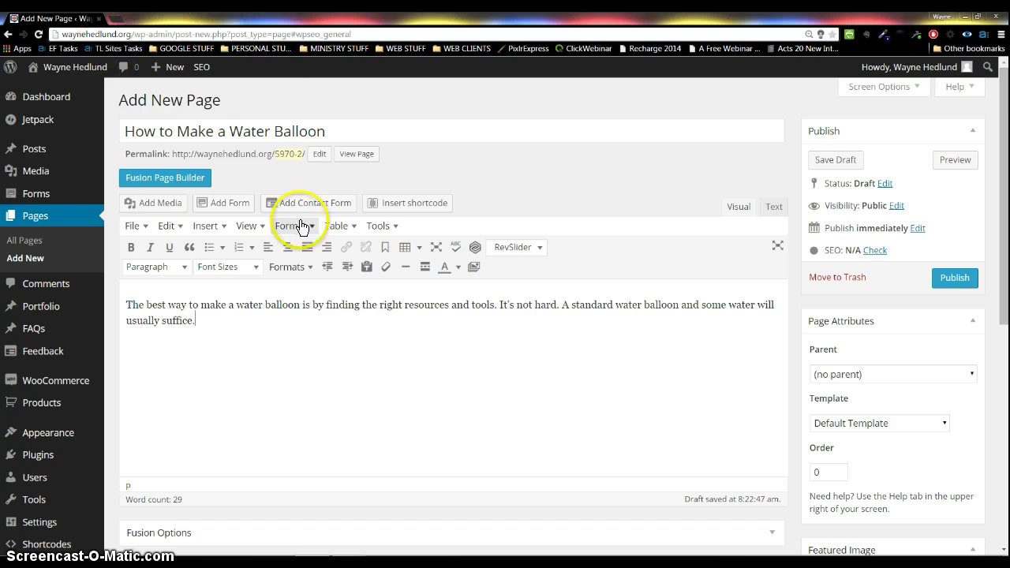
left_click(320, 154)
left_click_drag(302, 153, 256, 146)
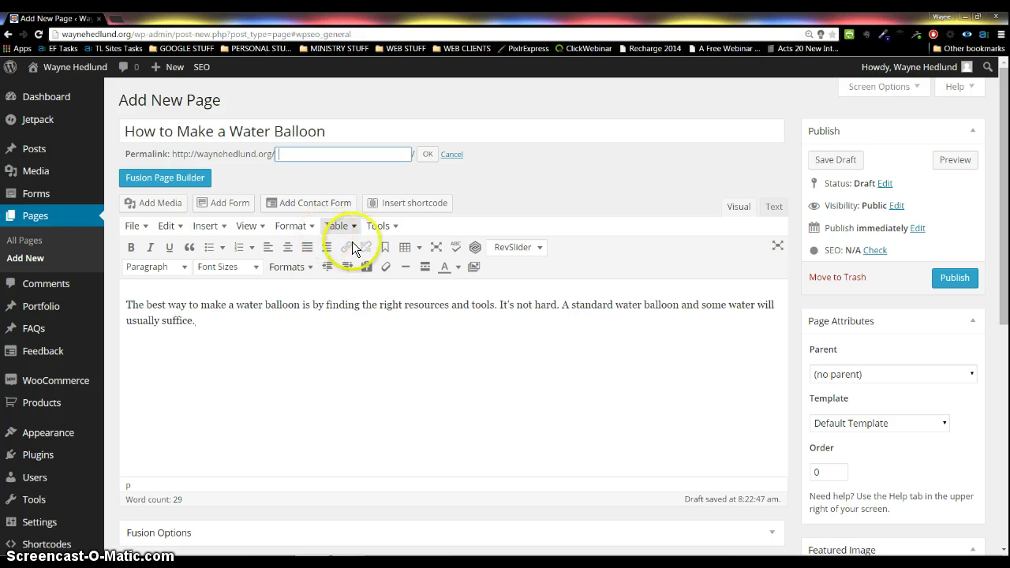
left_click(427, 154)
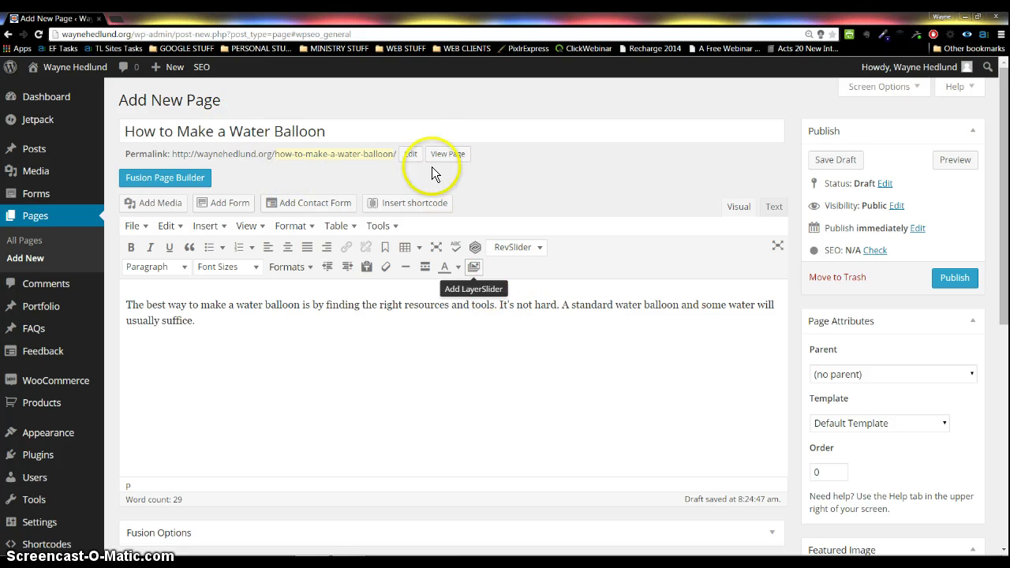
Shorten the permalink slug to "make-a-water-balloon" by removing "how-to-" from its start.
left_click(412, 156)
left_click(337, 154)
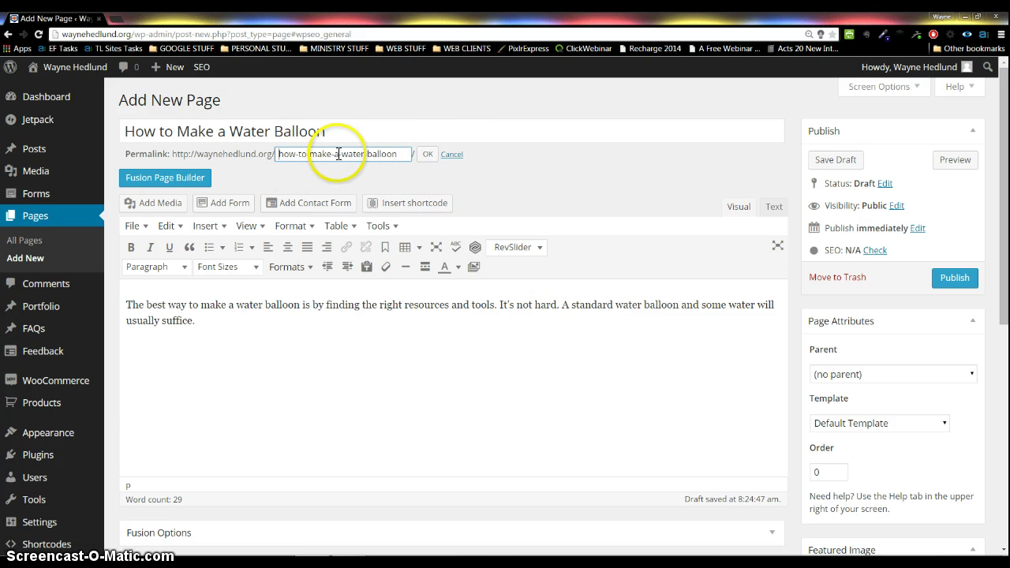
left_click_drag(310, 155, 291, 153)
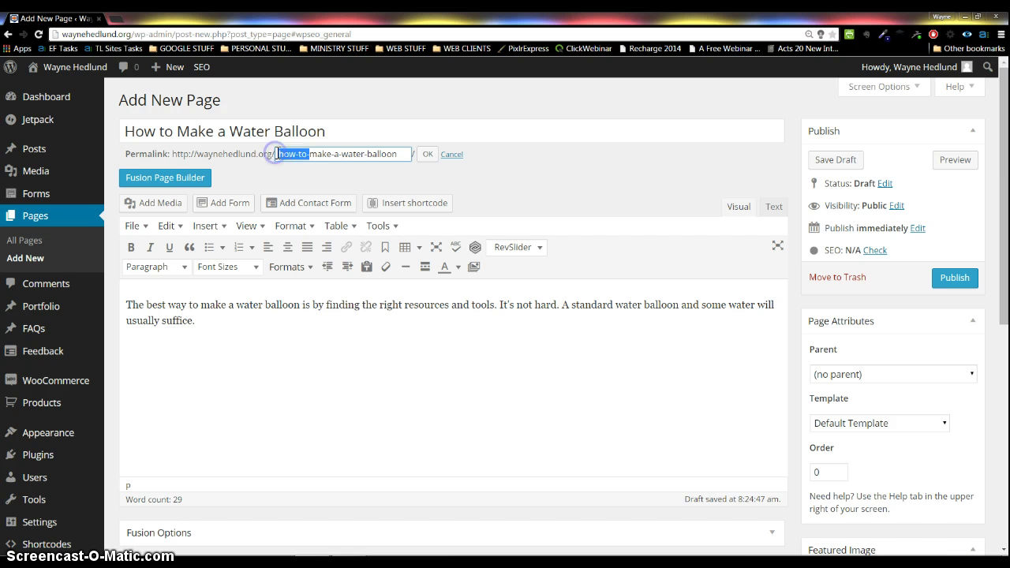
key("BackSpace")
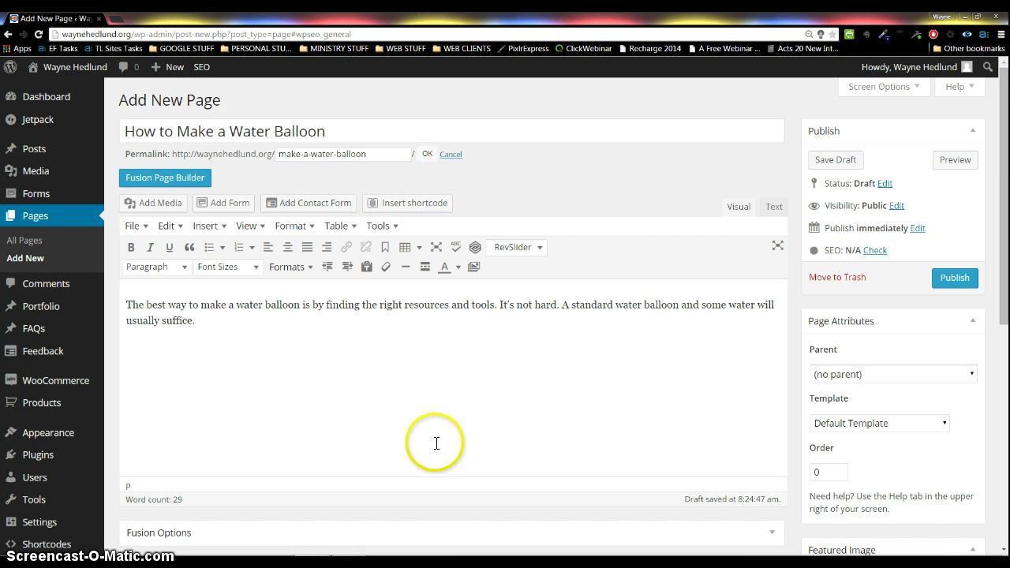
key("Return")
Compare the new permalink with the page URL entry of the focus keyword usage in the General SEO settings.
scroll(435, 424, "down", 5)
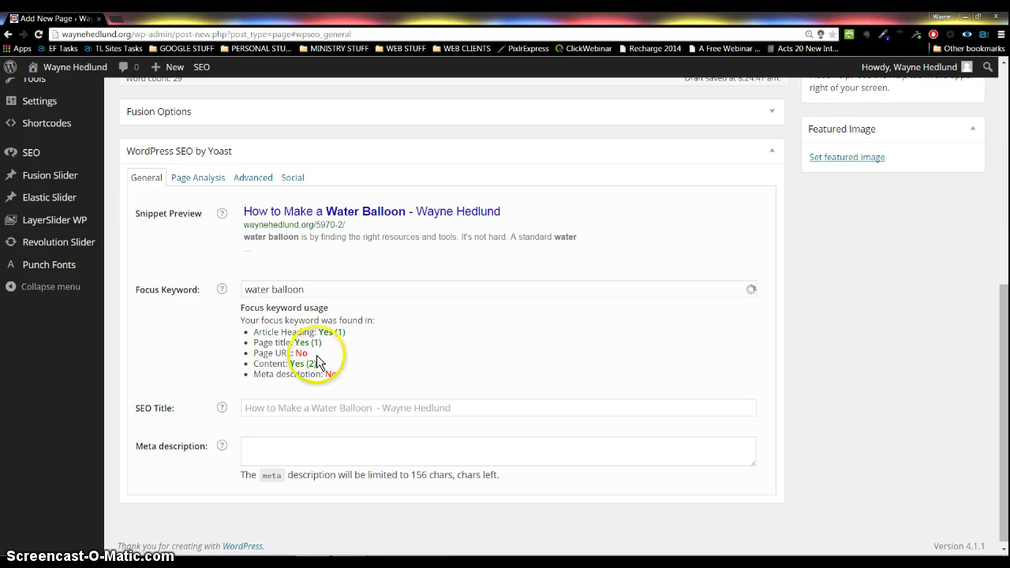
scroll(454, 396, "up", 5)
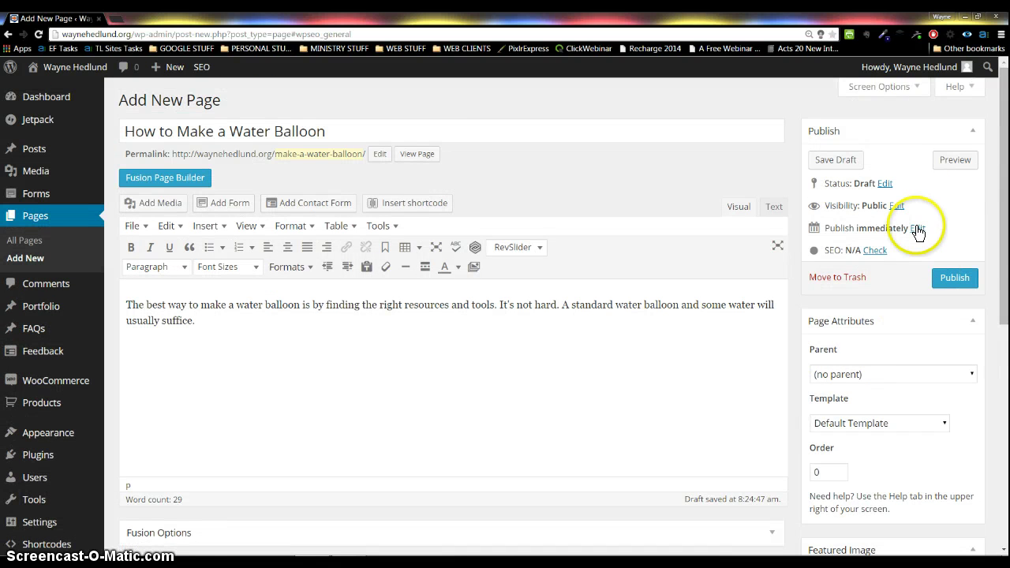
scroll(553, 390, "down", 5)
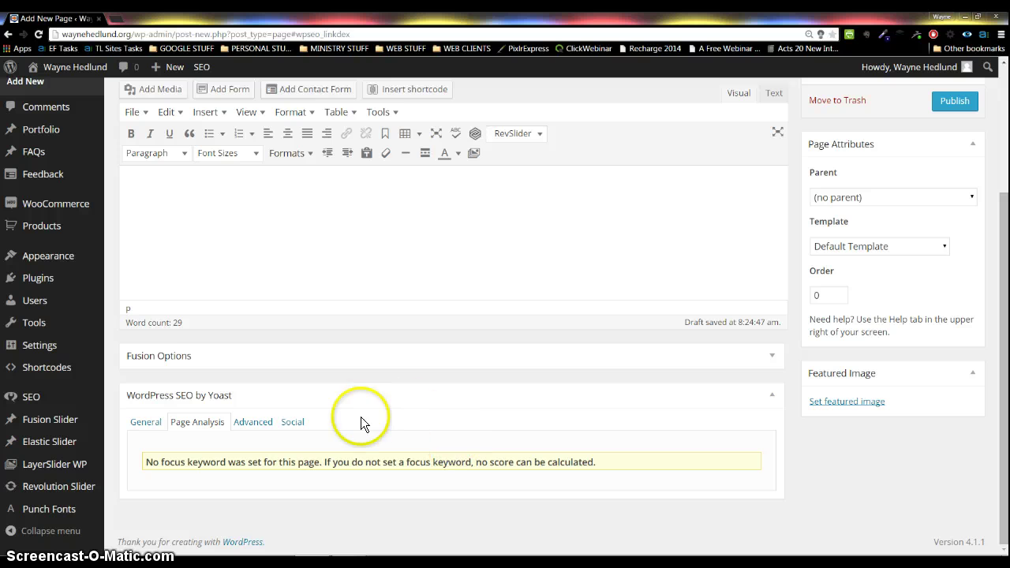
left_click(147, 424)
scroll(512, 371, "down", 3)
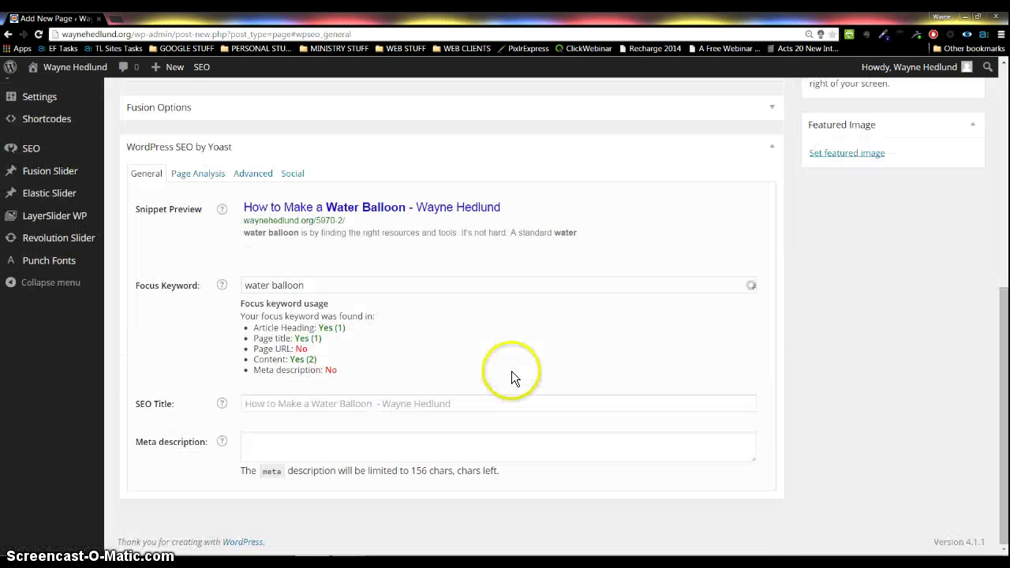
scroll(824, 363, "up", 5)
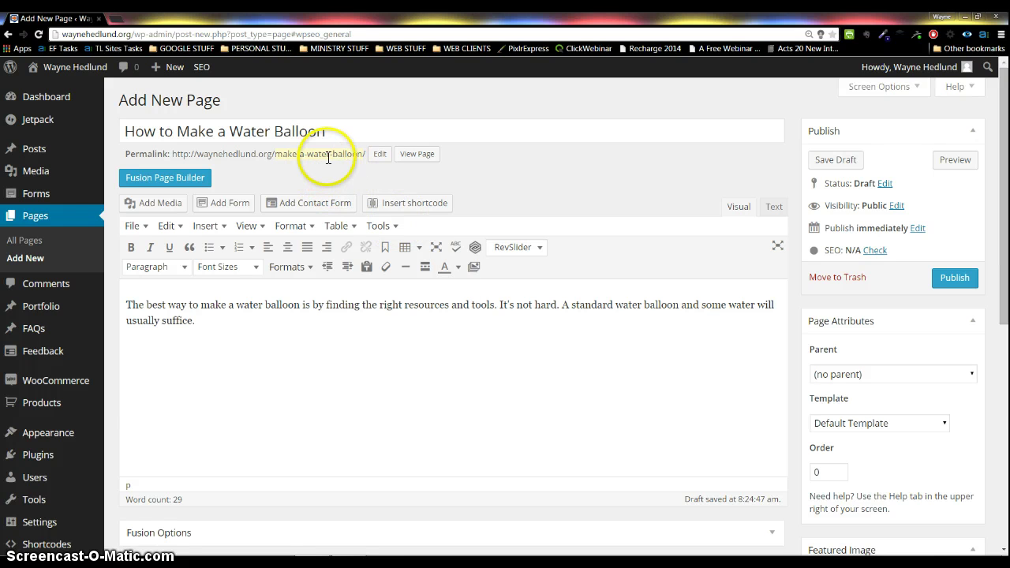
scroll(458, 397, "down", 5)
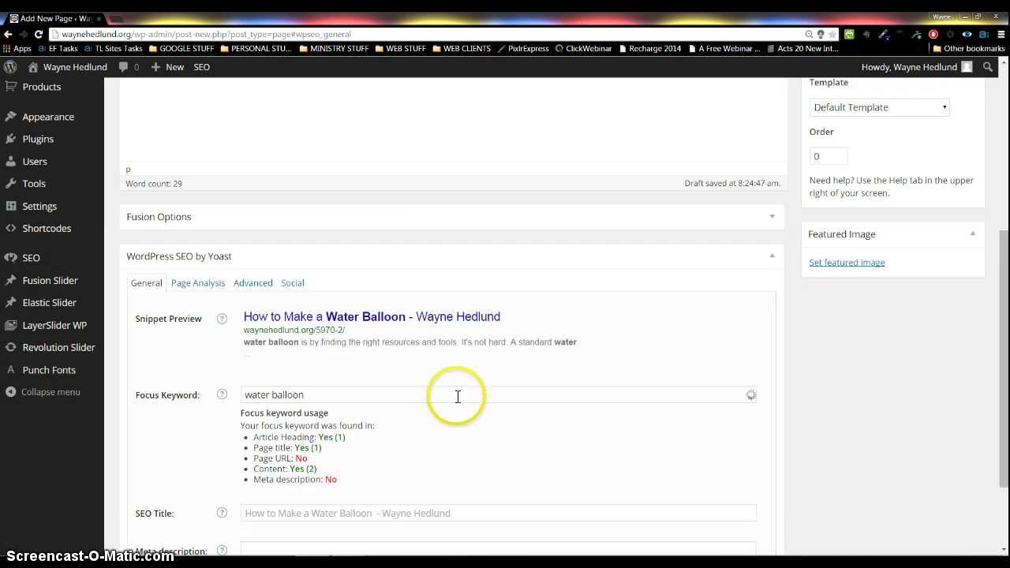
scroll(457, 397, "up", 1)
scroll(456, 403, "up", 4)
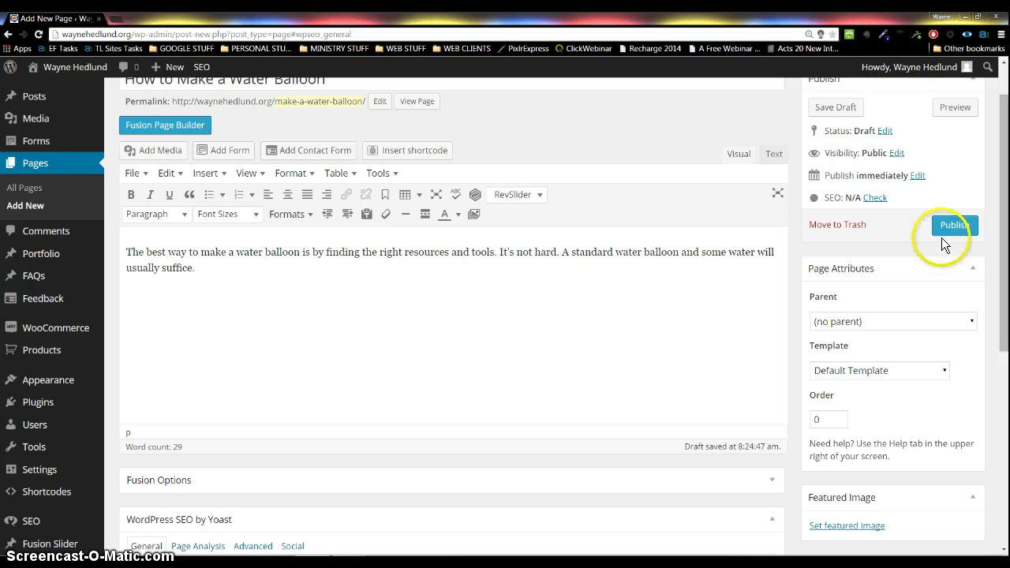
Save the page as a draft and recheck the focus keyword usage against the body text.
left_click(831, 109)
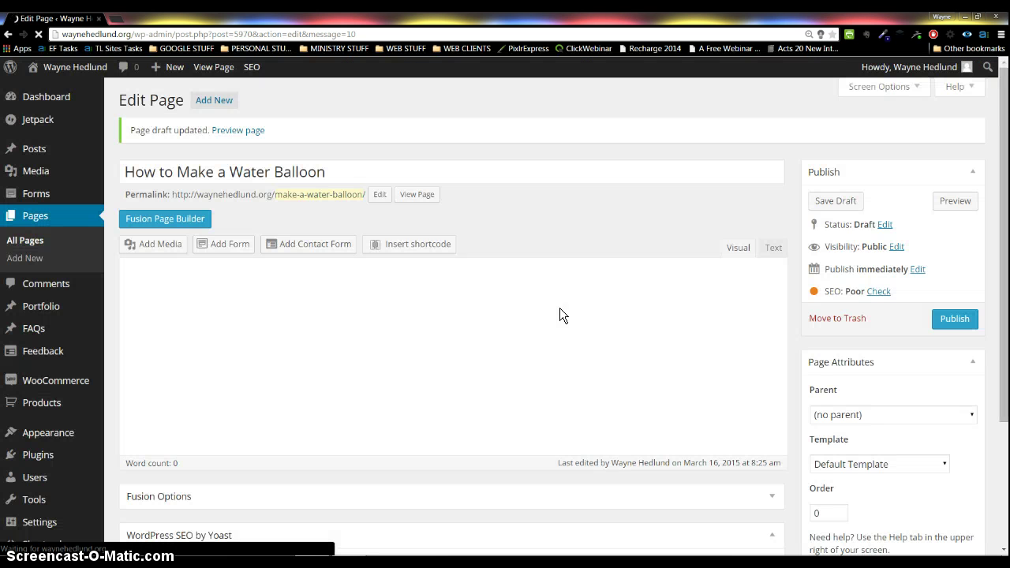
scroll(560, 314, "down", 10)
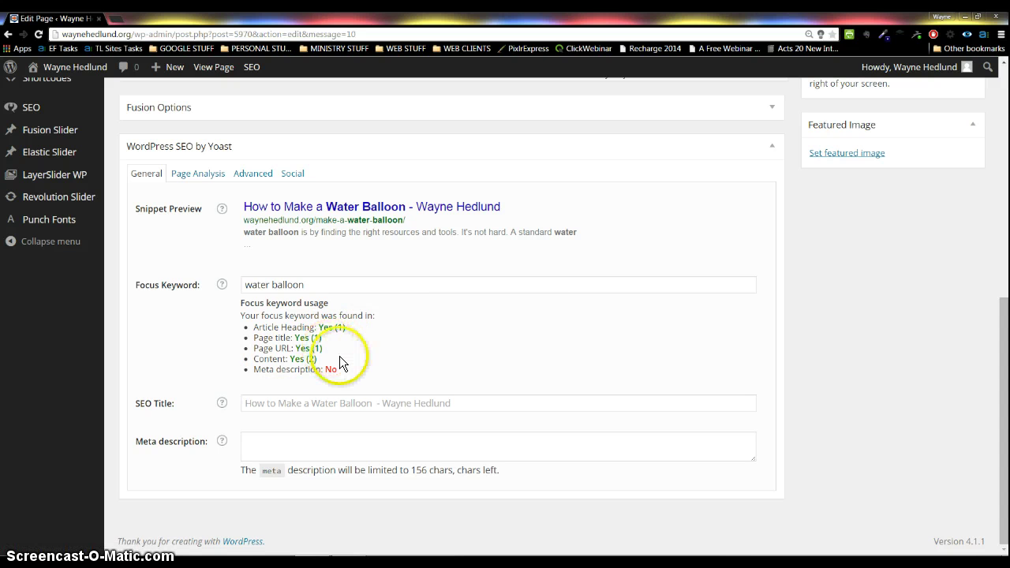
scroll(492, 315, "up", 4)
scroll(493, 313, "up", 1)
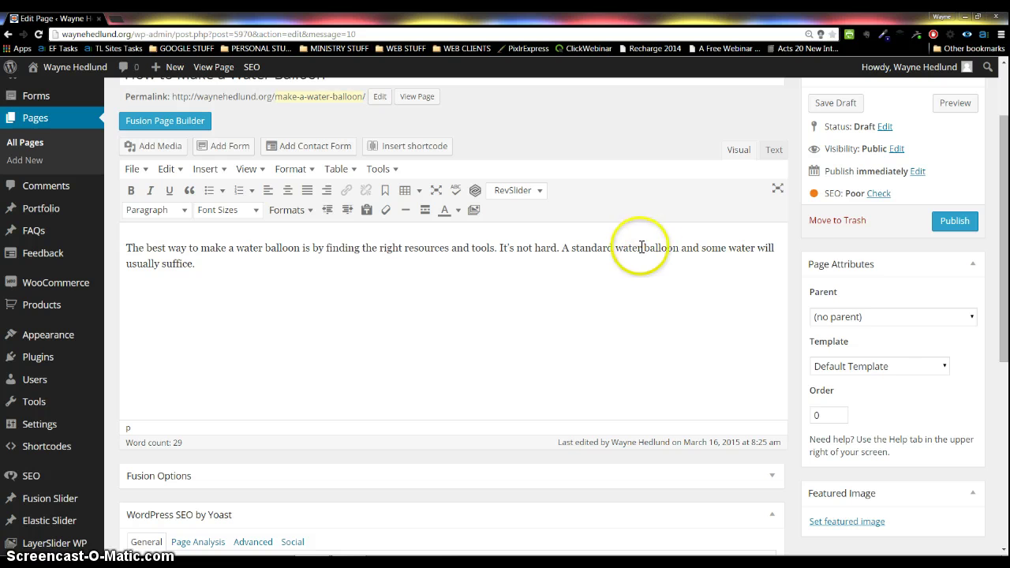
scroll(631, 368, "down", 5)
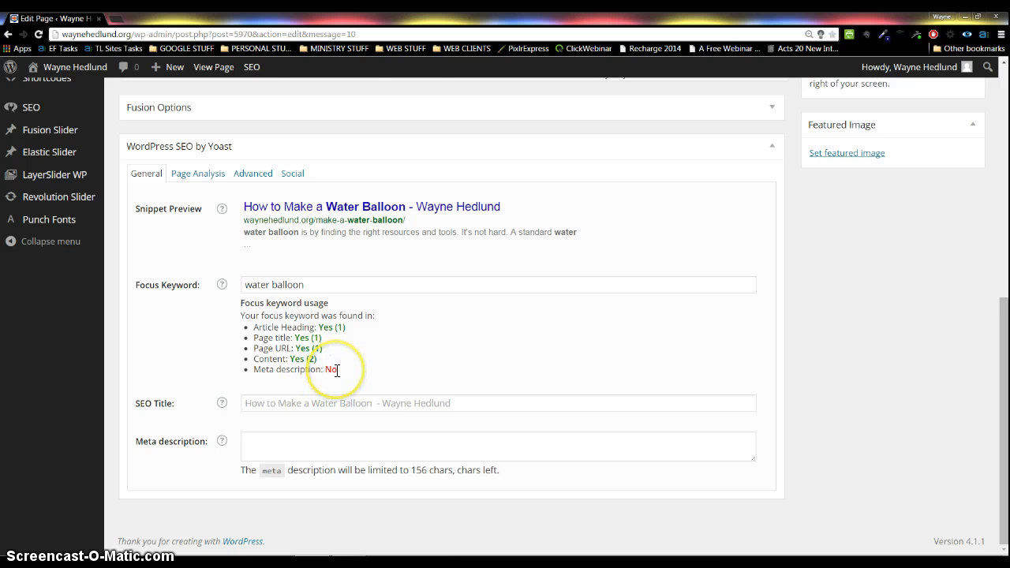
scroll(370, 376, "up", 4)
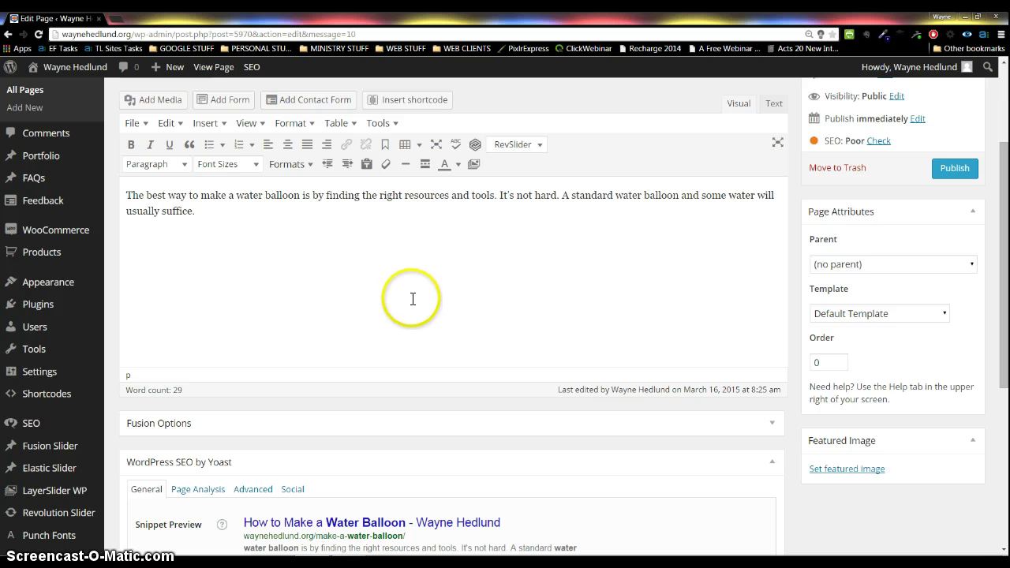
Search Google for "water balloon" in a new browser tab and examine the description text under the YouTube and Wikipedia results.
left_click(117, 17)
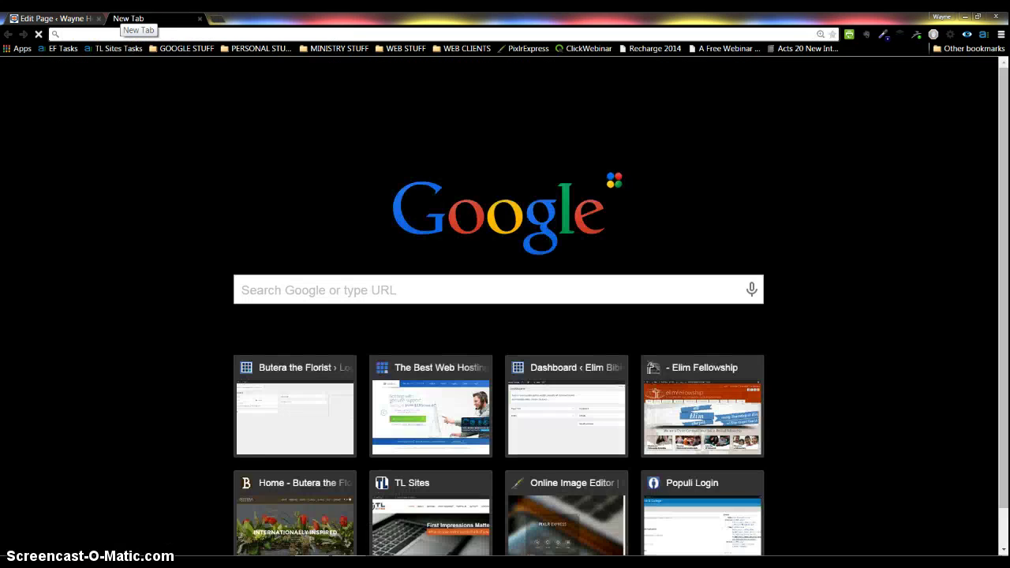
type("water balloon")
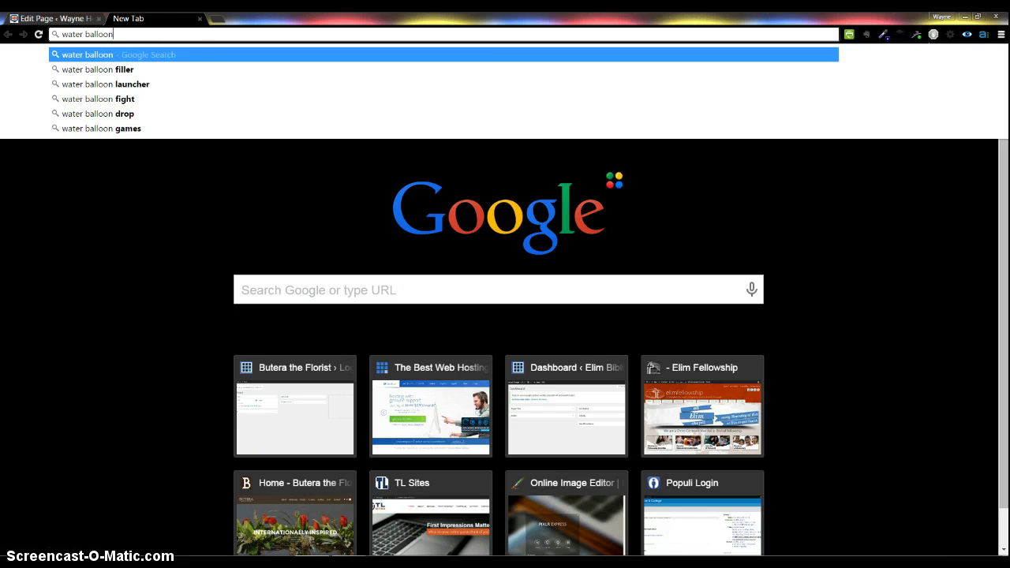
key("Return")
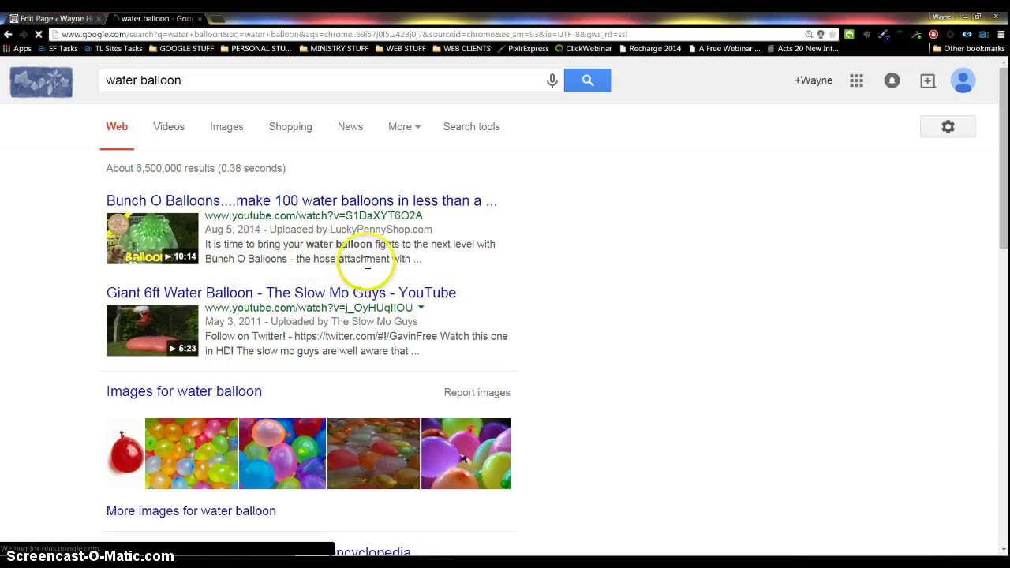
left_click_drag(205, 244, 320, 261)
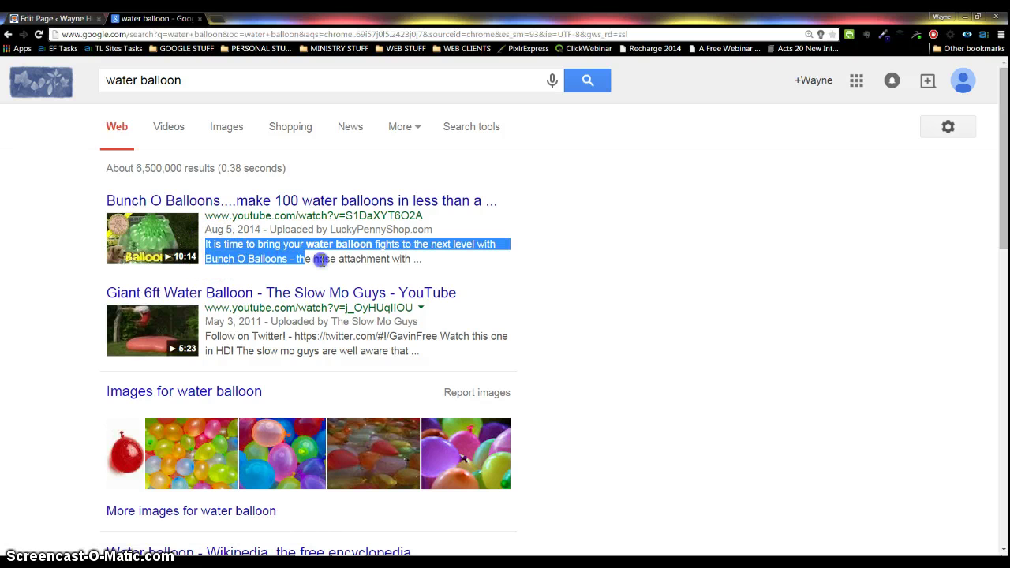
left_click_drag(409, 256, 409, 257)
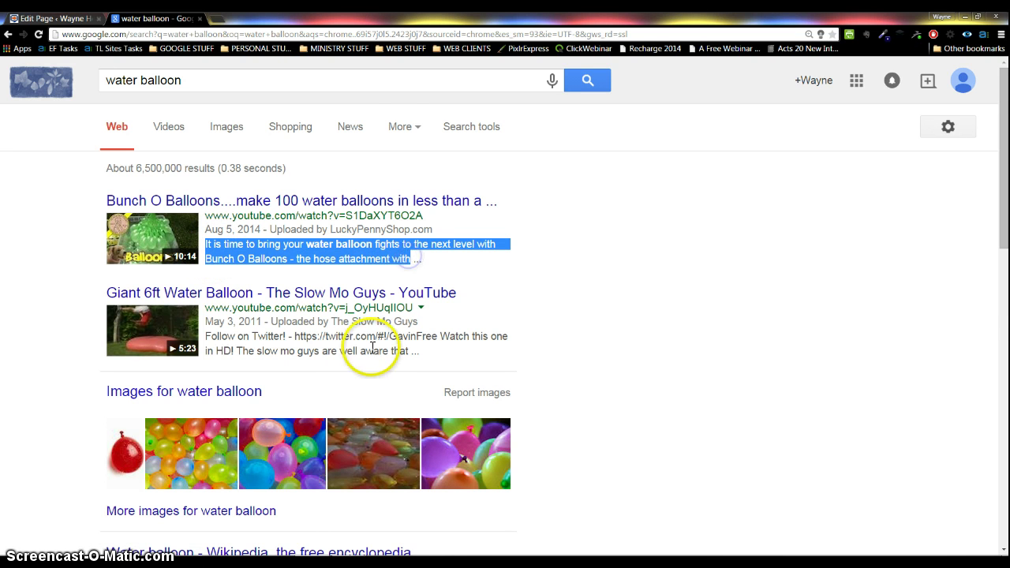
scroll(359, 359, "down", 3)
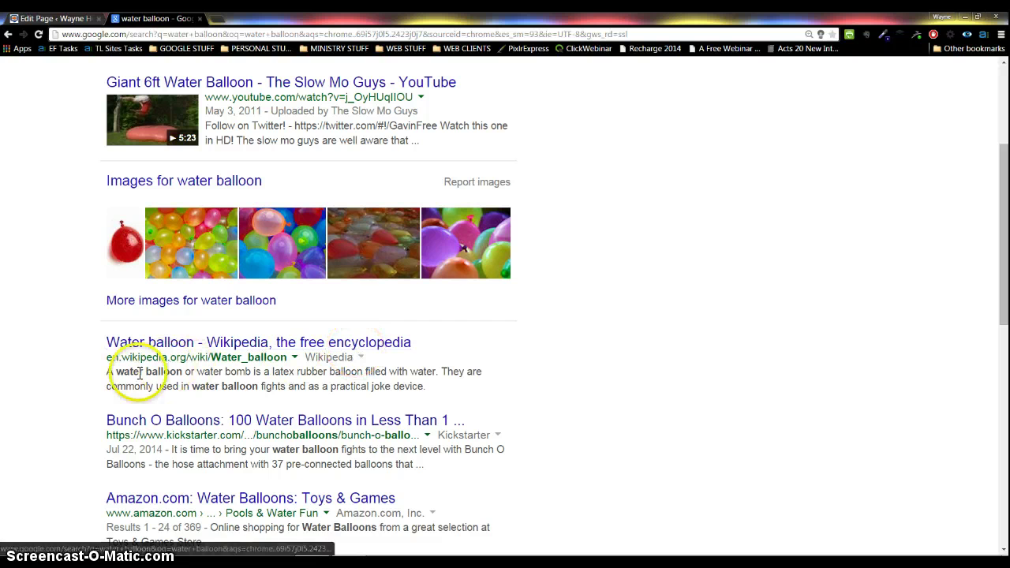
left_click_drag(103, 371, 317, 382)
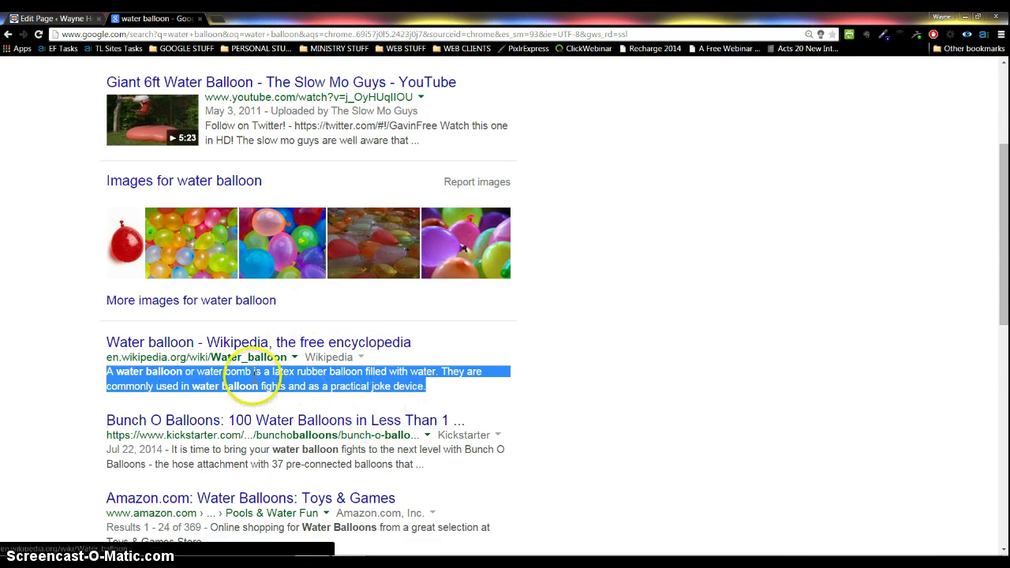
Return to the page editor and review the focus keyword usage and the meta description field in the General SEO settings.
left_click(60, 19)
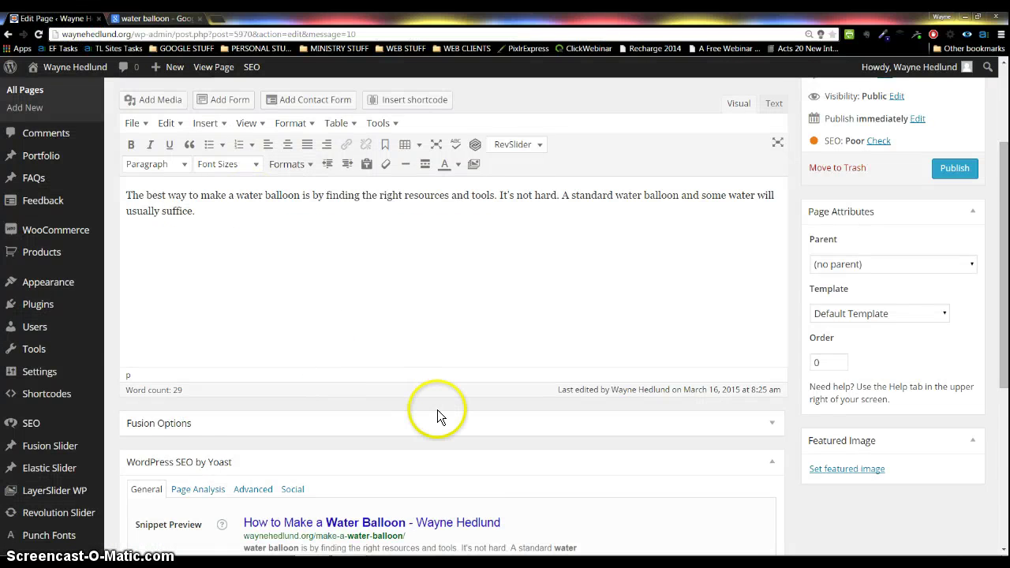
scroll(439, 416, "down", 3)
scroll(442, 407, "down", 1)
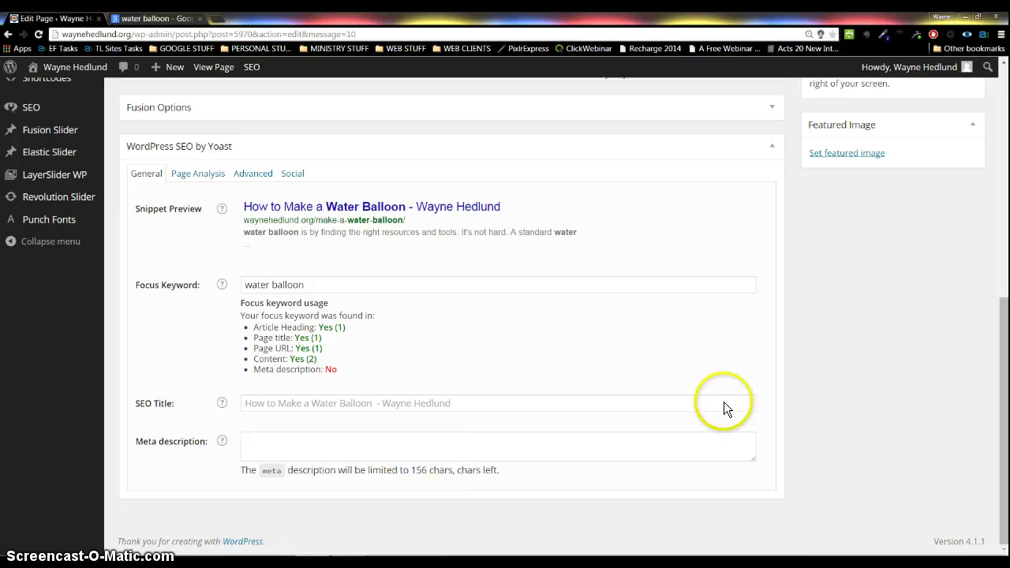
scroll(726, 408, "up", 5)
scroll(596, 418, "down", 4)
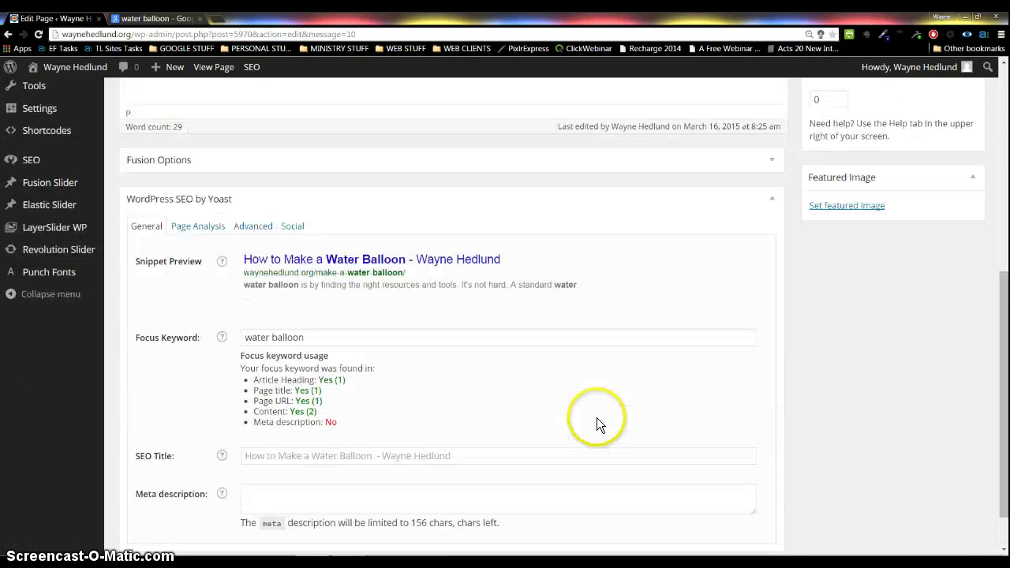
scroll(597, 418, "down", 1)
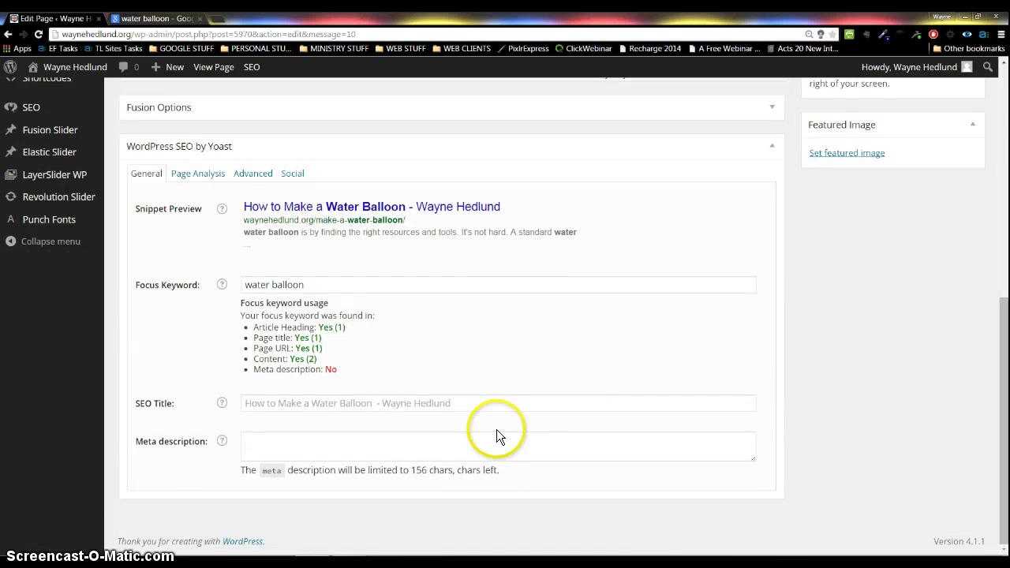
Copy the whole body paragraph of the page into the meta description.
scroll(480, 424, "up", 5)
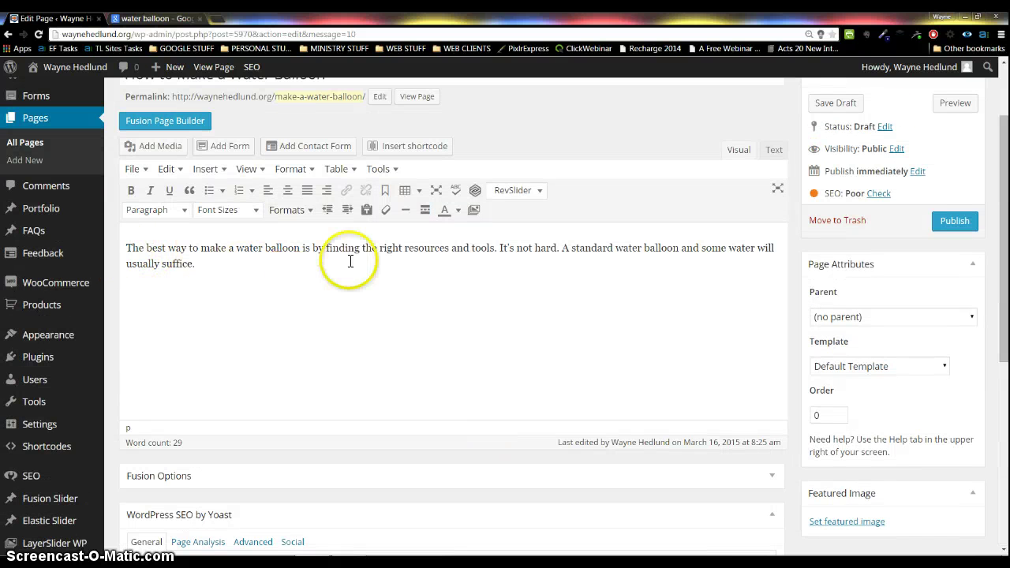
left_click(134, 248)
left_click_drag(134, 248, 188, 264)
key("ctrl+c")
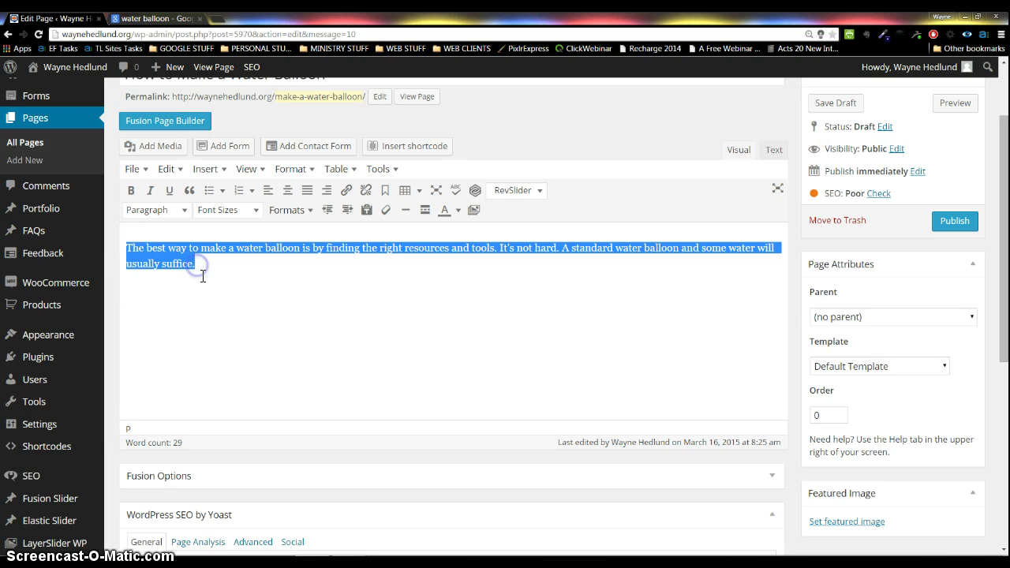
scroll(377, 378, "down", 5)
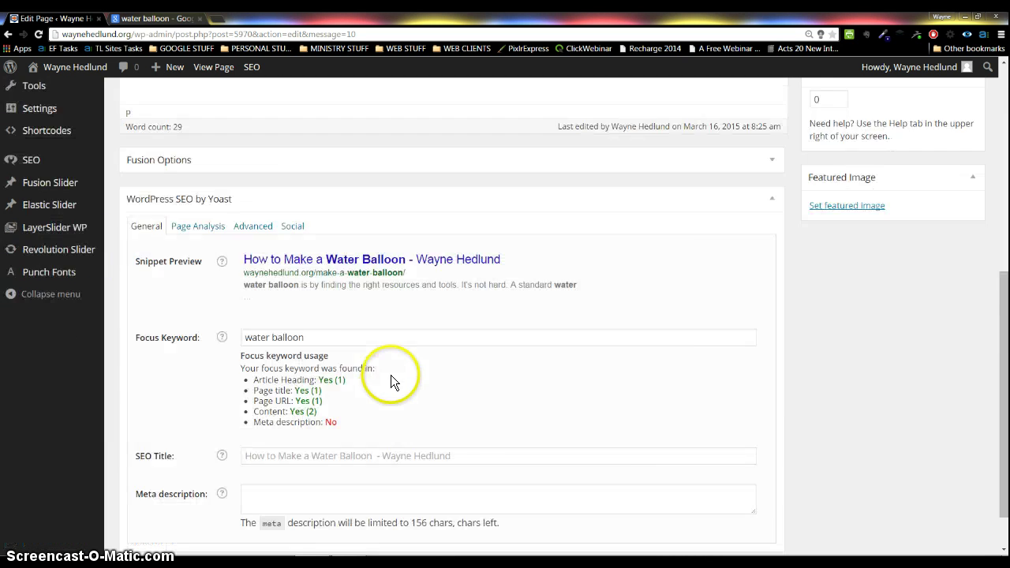
left_click(281, 438)
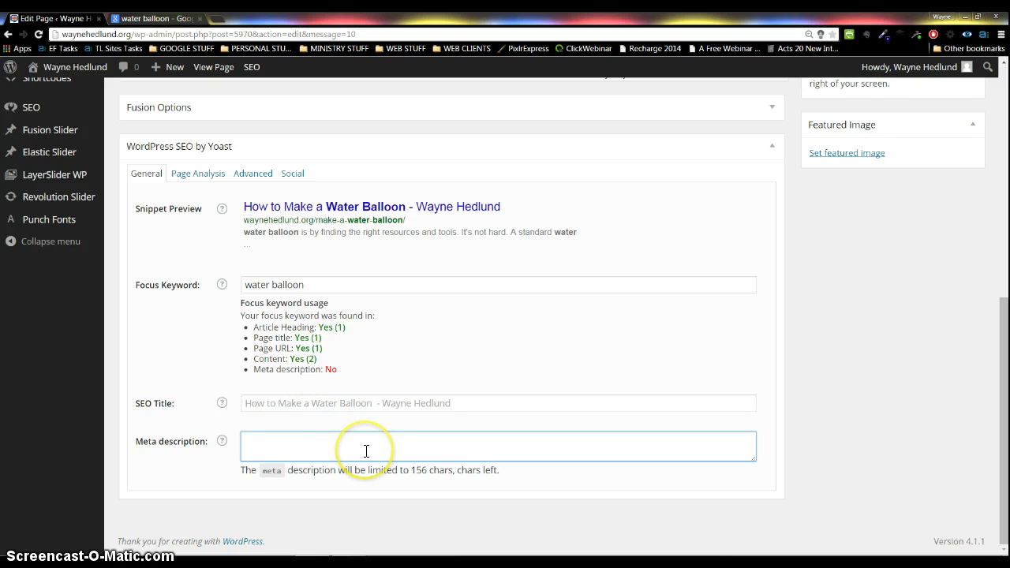
key("ctrl+minus")
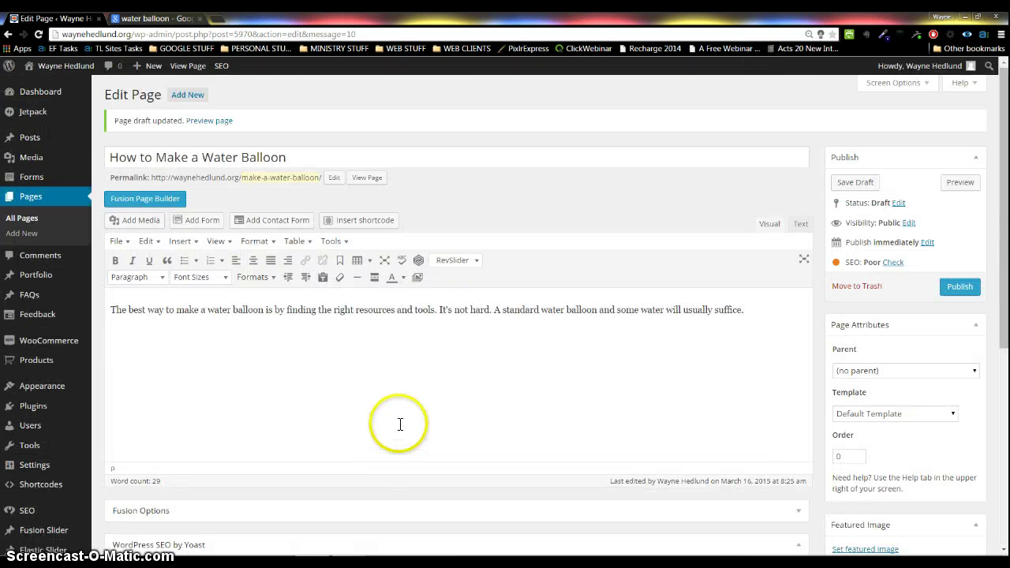
scroll(517, 408, "down", 4)
scroll(513, 404, "down", 2)
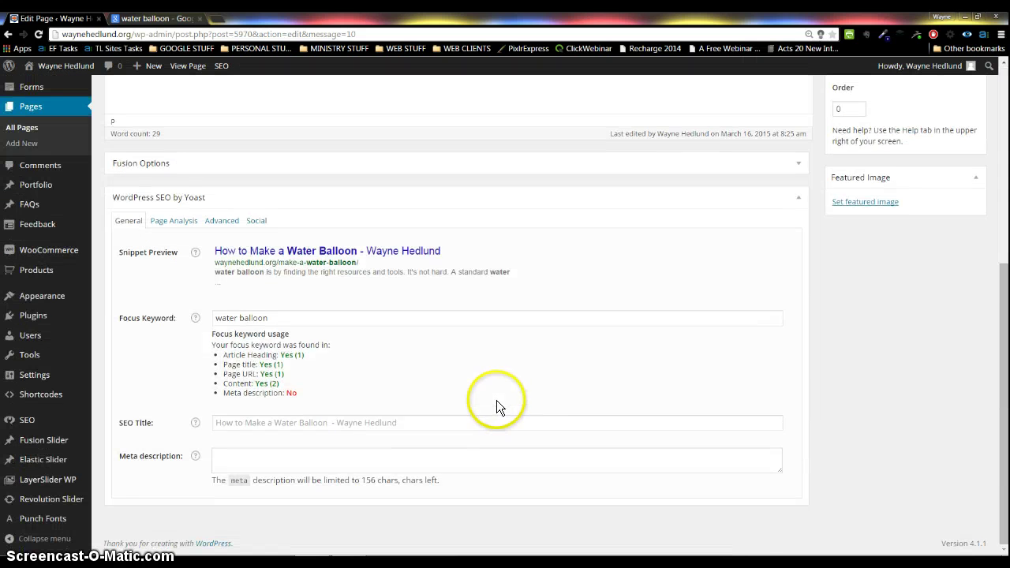
left_click(284, 463)
key("ctrl+v")
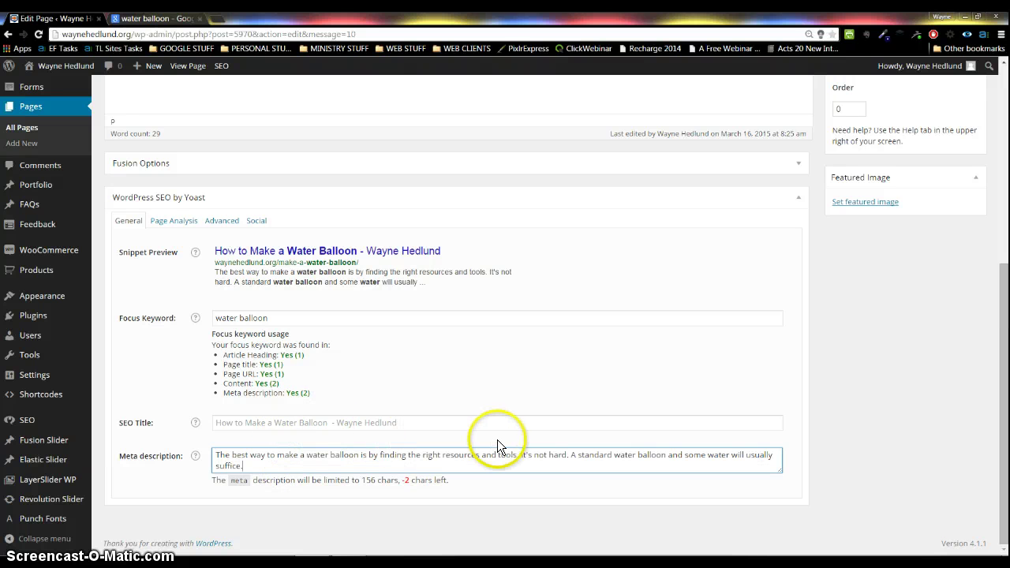
Shorten the meta description by replacing "and" with "&" before "some water", then glance at the Google results.
left_click_drag(305, 456, 356, 455)
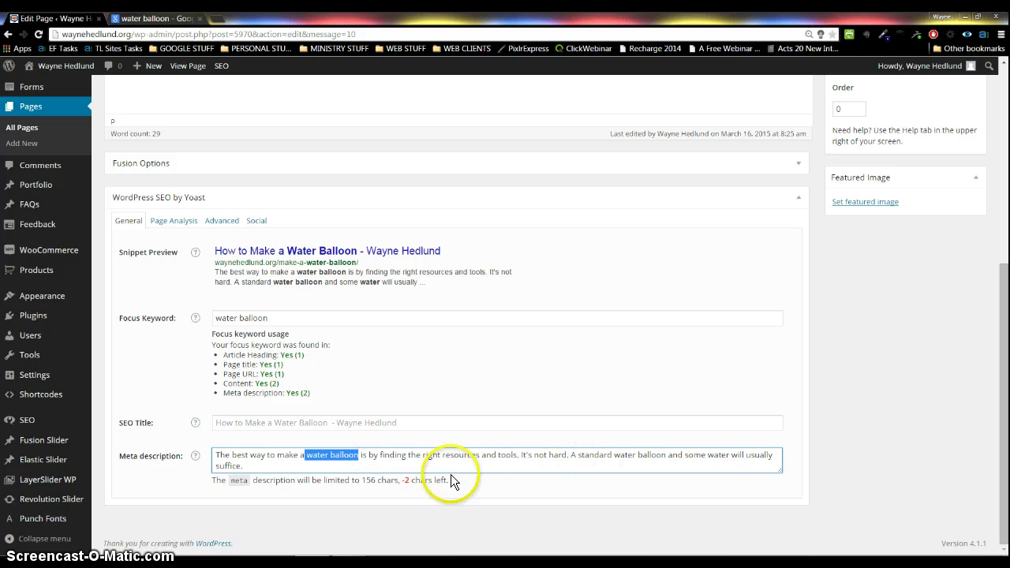
left_click(284, 467)
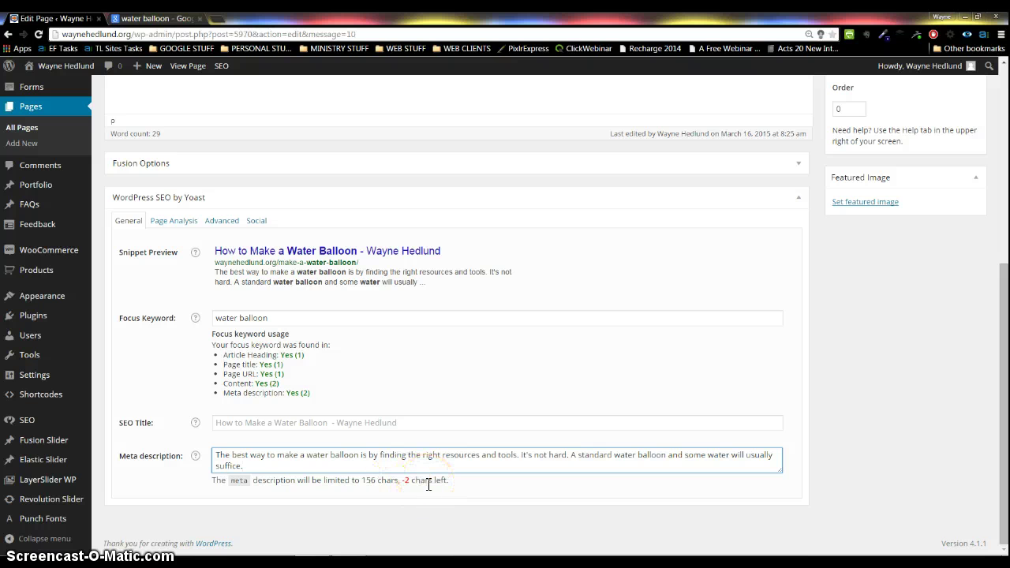
double_click(675, 455)
type("&")
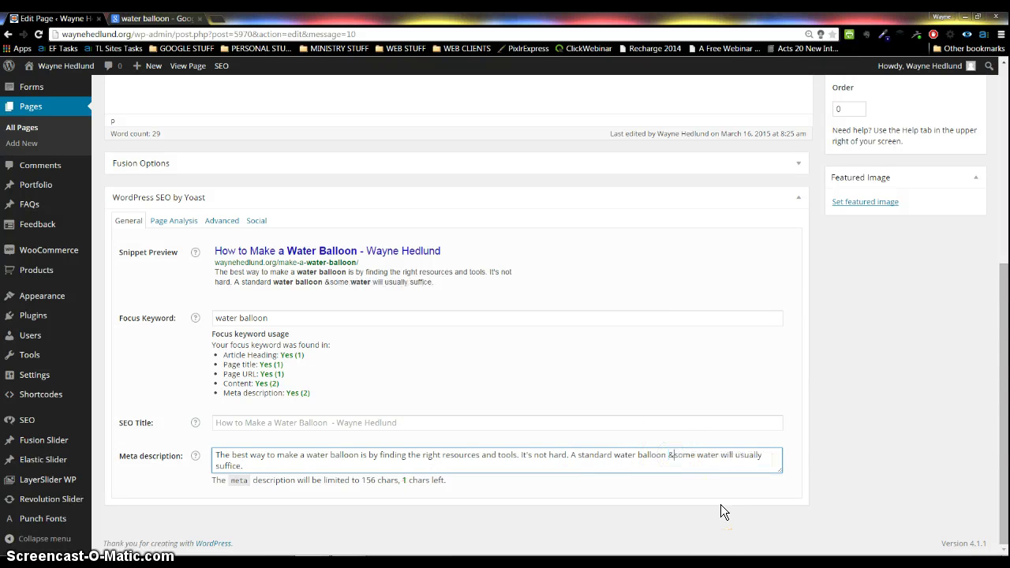
left_click(162, 18)
left_click(66, 19)
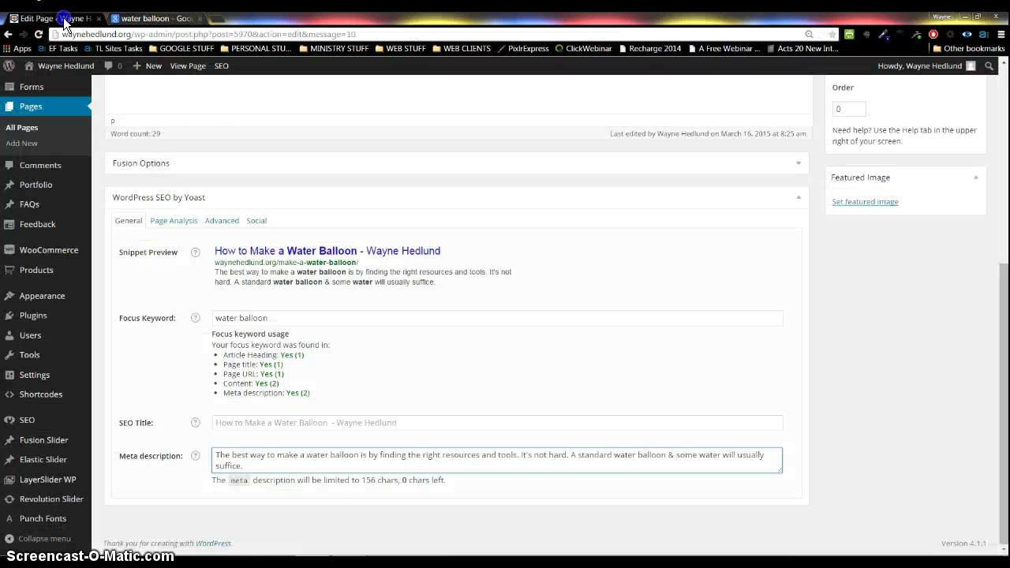
Replace the meta description with "We'd love to show you how to make a water balloon." and save the page draft.
left_click_drag(251, 463, 215, 455)
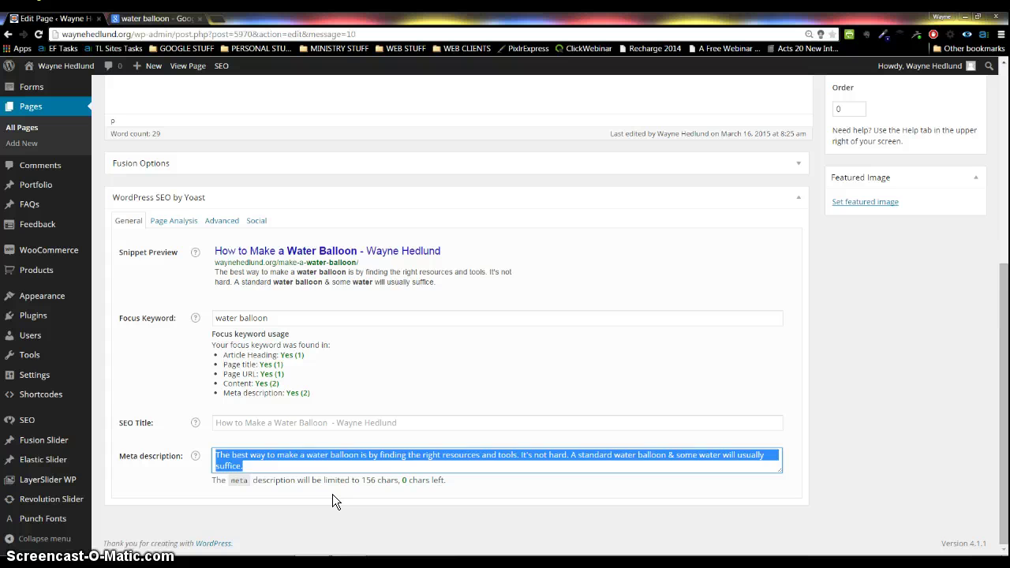
type("We'd love ")
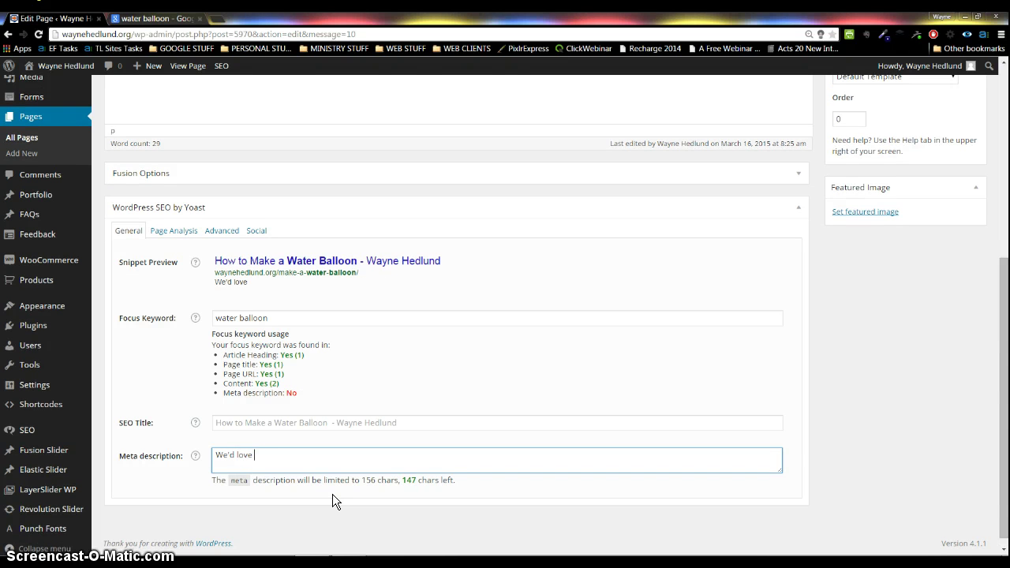
type("to show you how to")
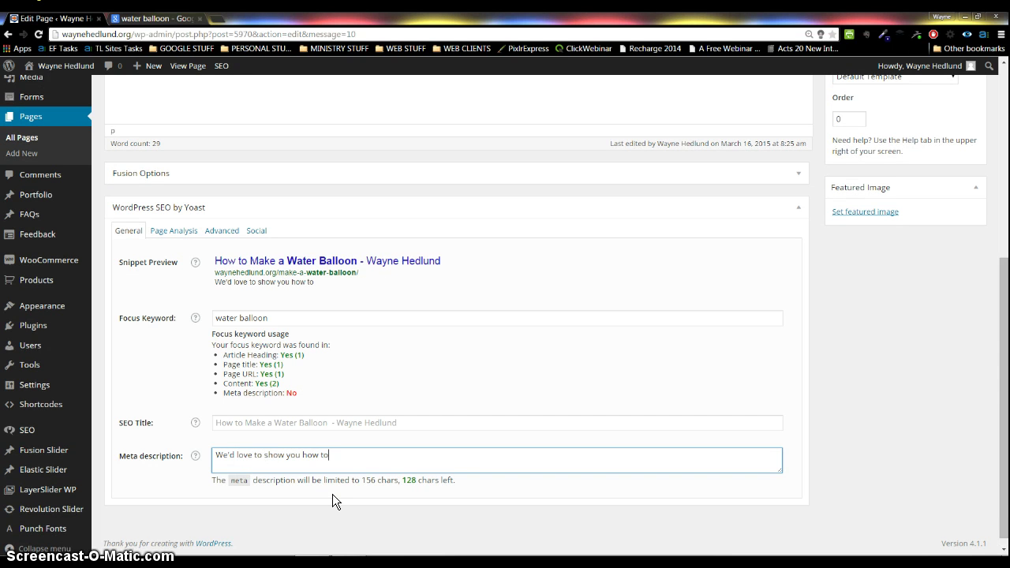
type(" make a water bal")
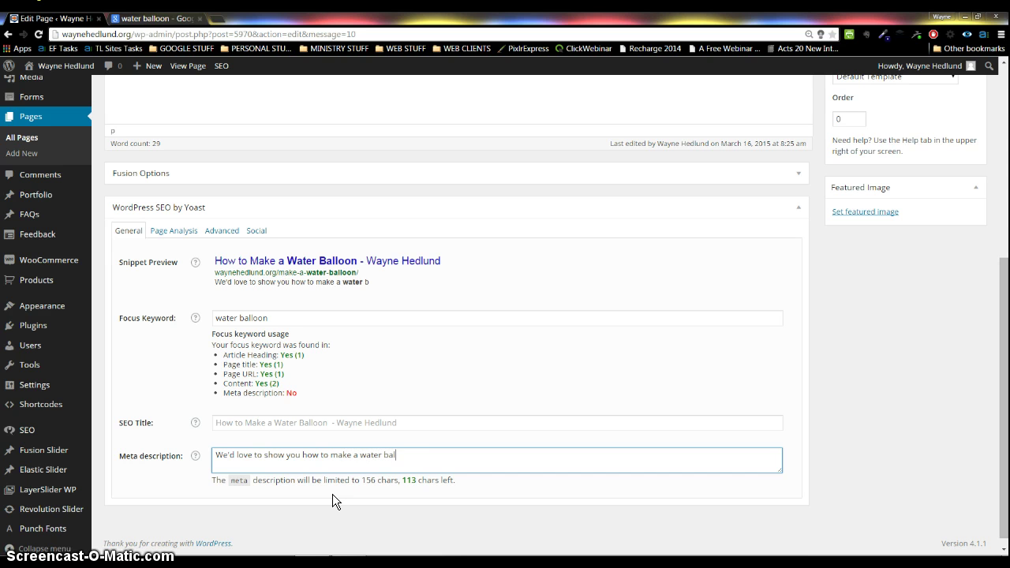
type("loon.")
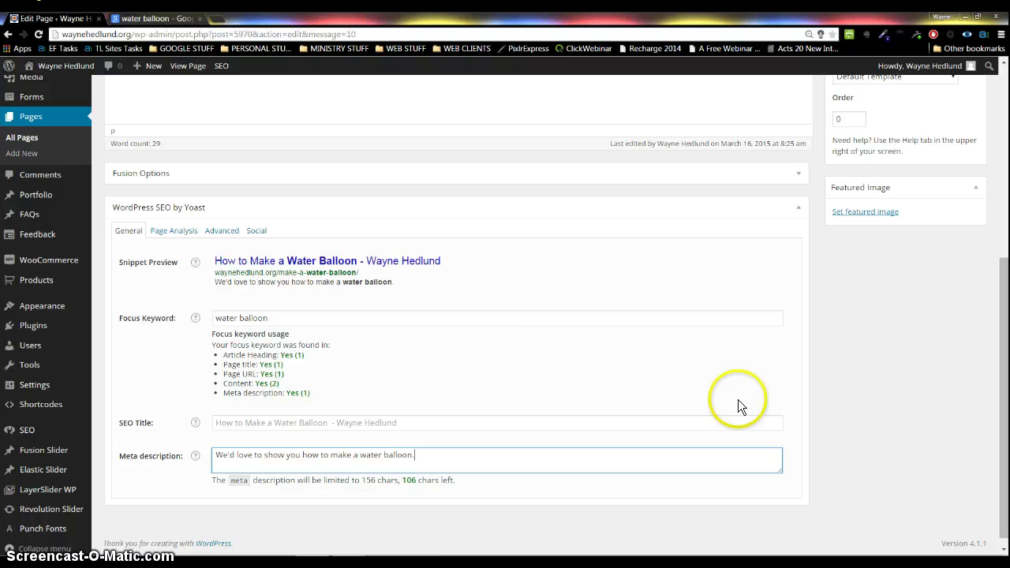
scroll(738, 400, "up", 5)
left_click(847, 182)
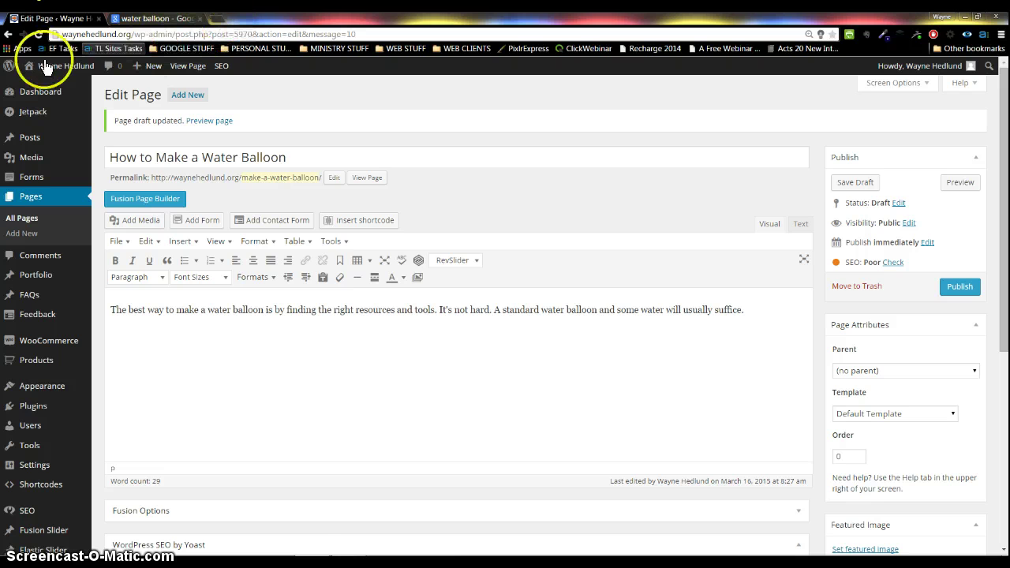
Open the site's home page in a new browser tab, look it over and return to the page editor.
mouse_move(32, 65)
middle_click(35, 85)
left_click(117, 24)
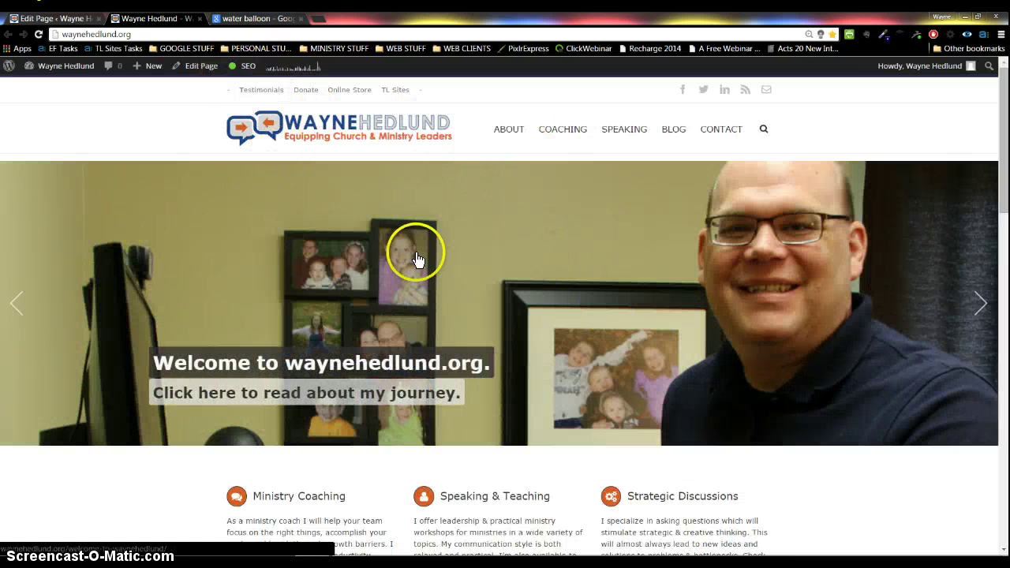
left_click(54, 18)
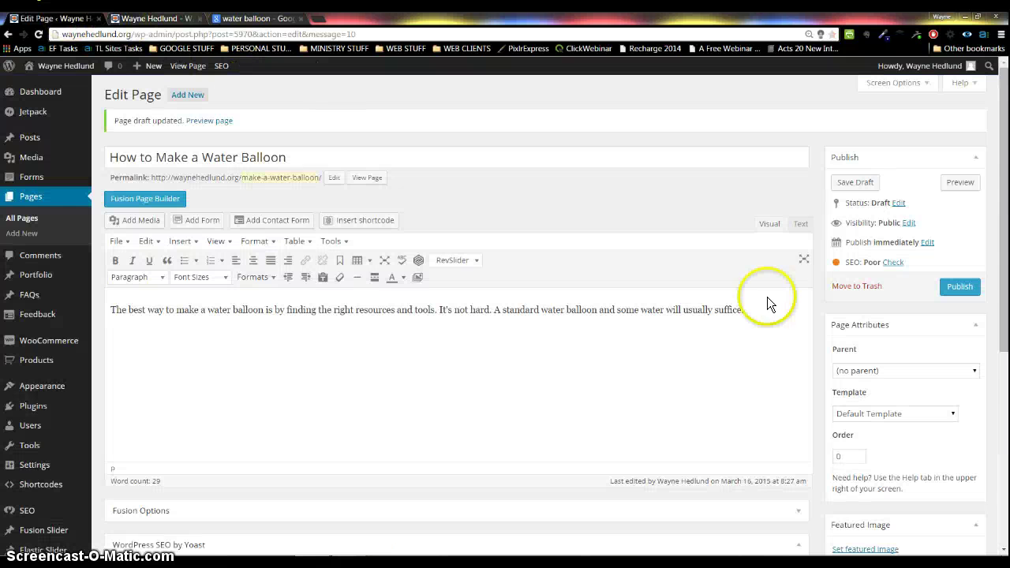
Check the page's SEO rating details, comparing the General settings with the Page Analysis list.
left_click(892, 263)
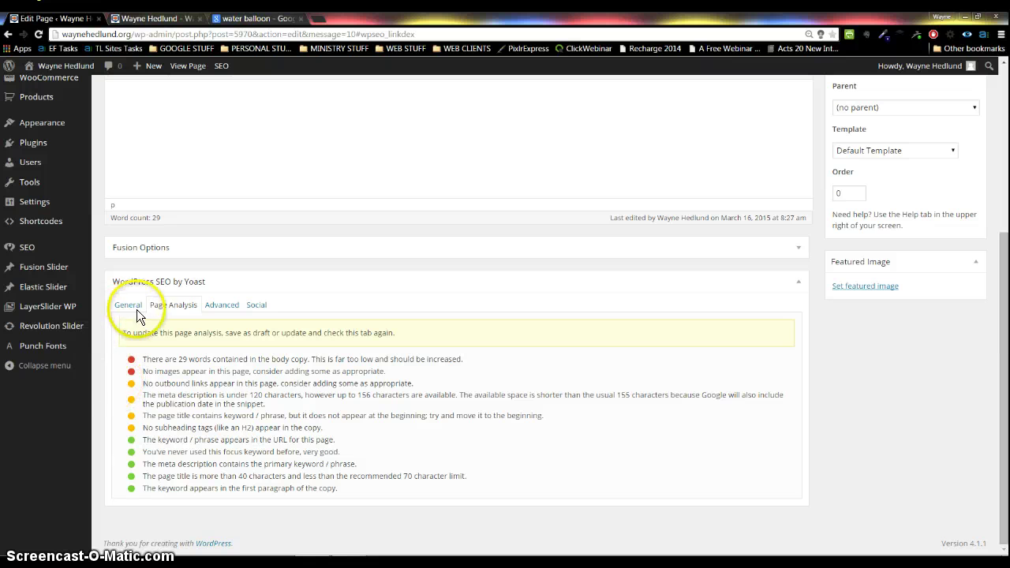
left_click(132, 306)
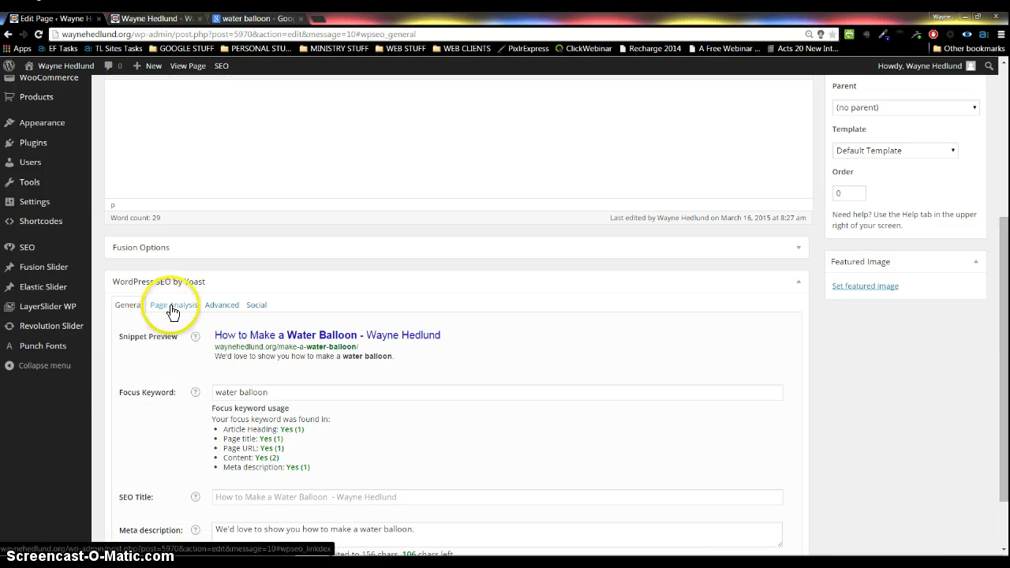
left_click(172, 310)
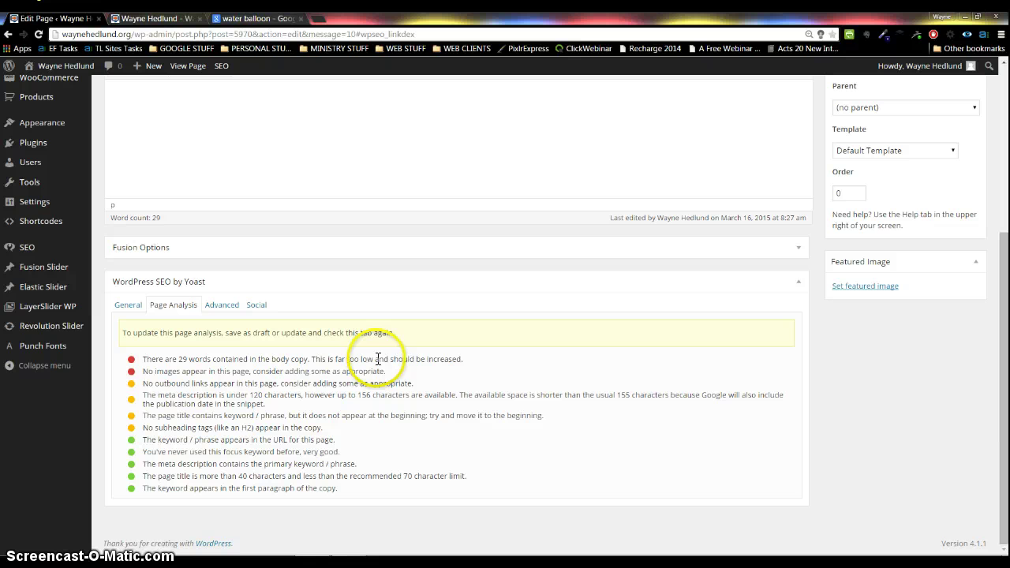
Lengthen the first body paragraph by appending four copies of its own text.
scroll(381, 319, "up", 4)
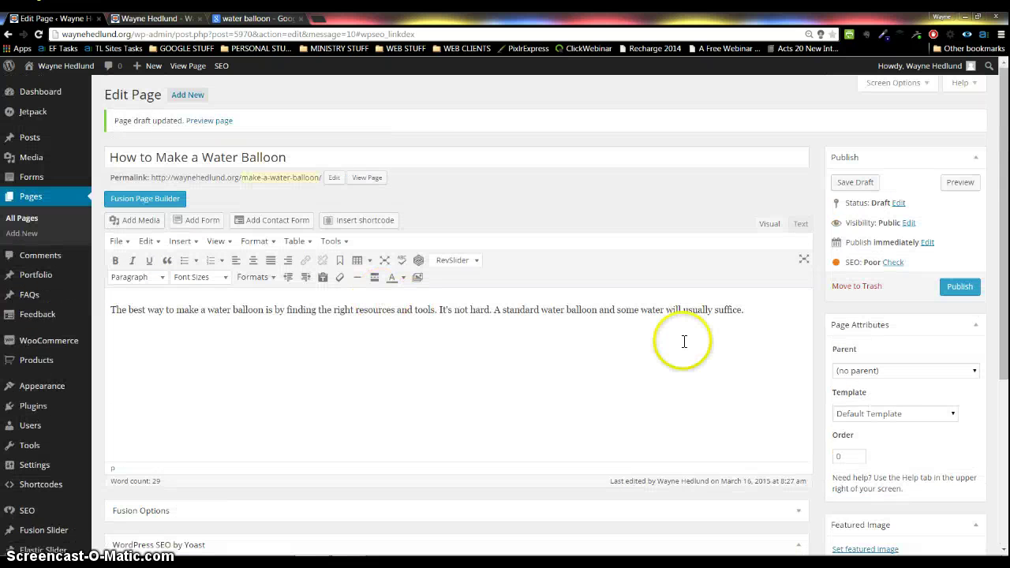
left_click(771, 308)
left_click_drag(403, 277, 108, 297)
key("ctrl+x")
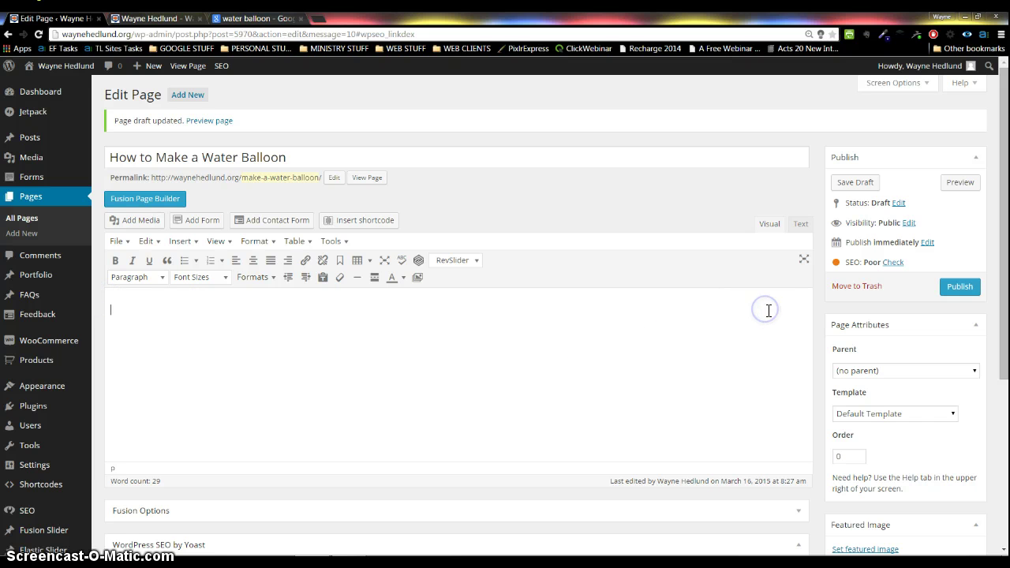
key("ctrl+z")
left_click(770, 311)
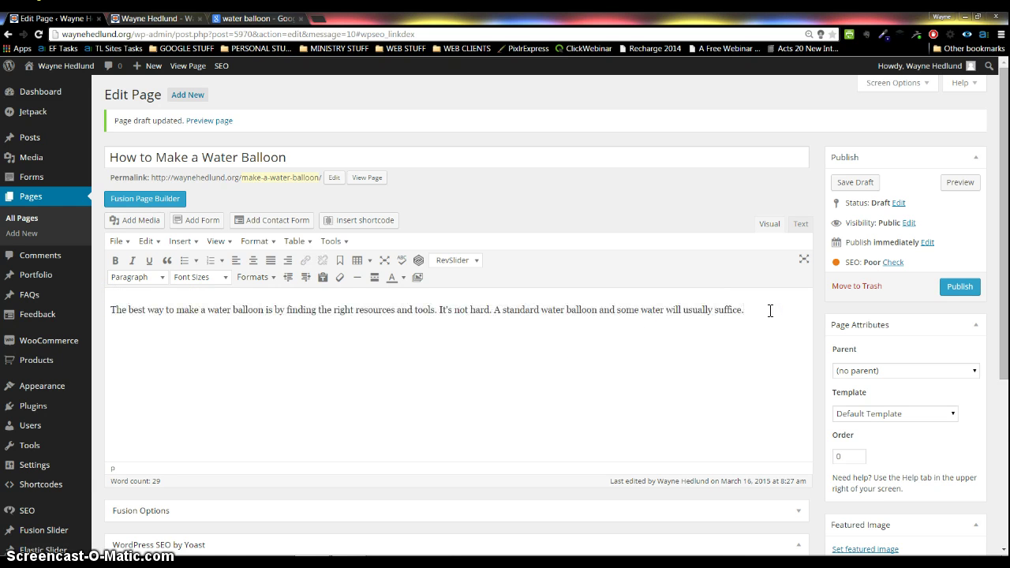
key("ctrl+v")
key("ctrl+v")
key("ctrl+v")
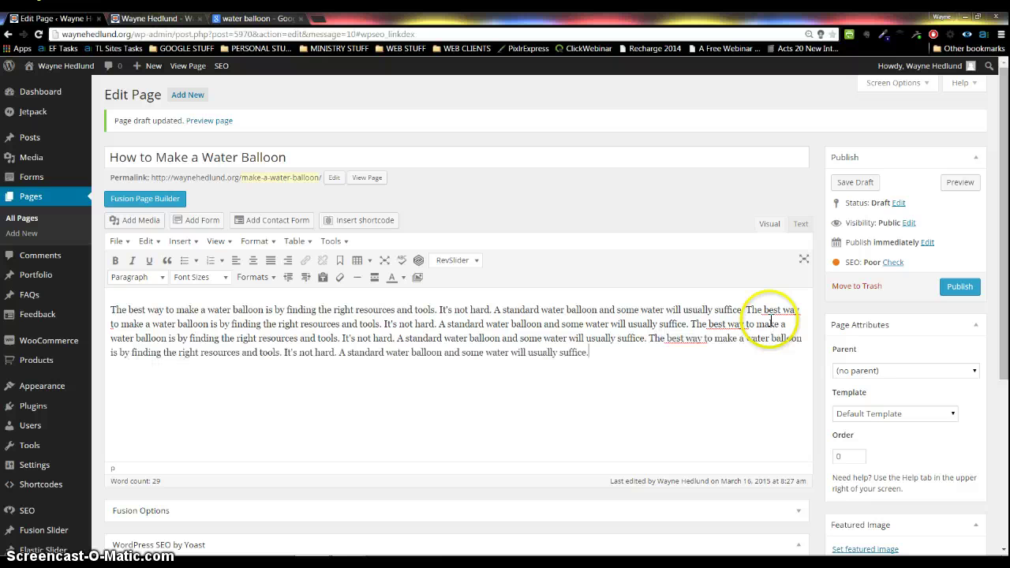
key("ctrl+v")
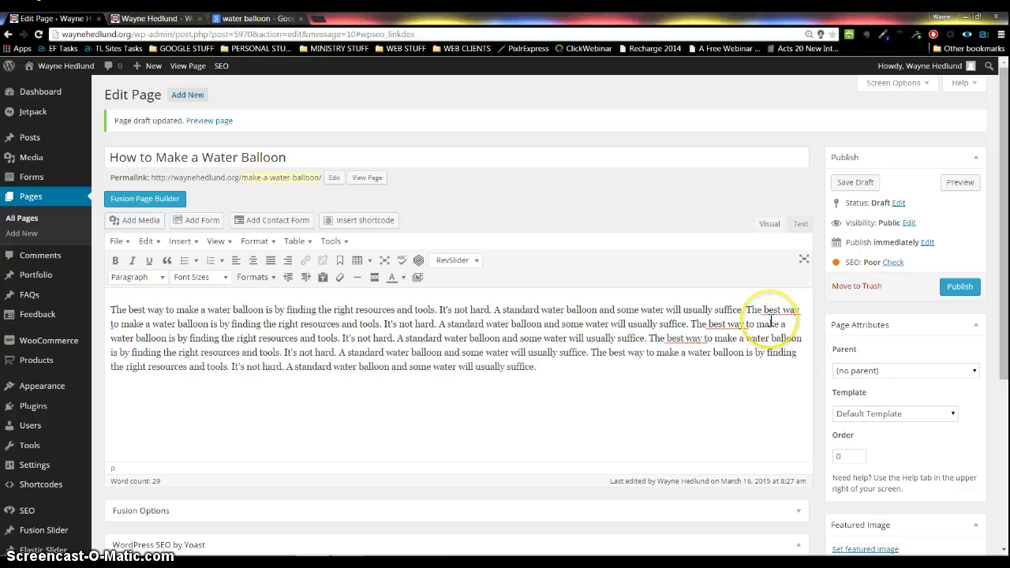
Add a second body paragraph made of six copies of the original water balloon text.
key("ctrl+v")
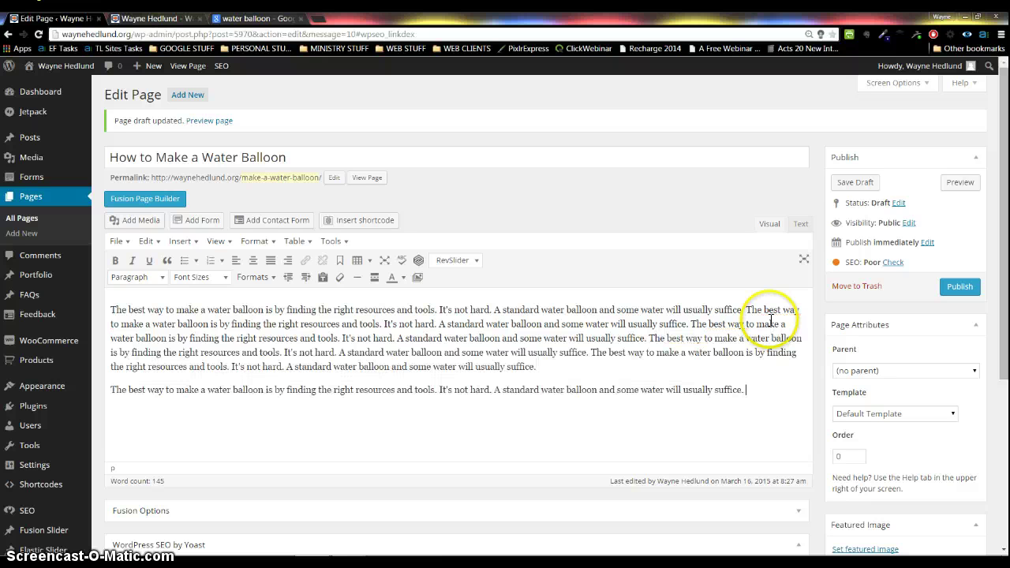
key("ctrl+v")
key("ctrl+v")
key("ctrl+v")
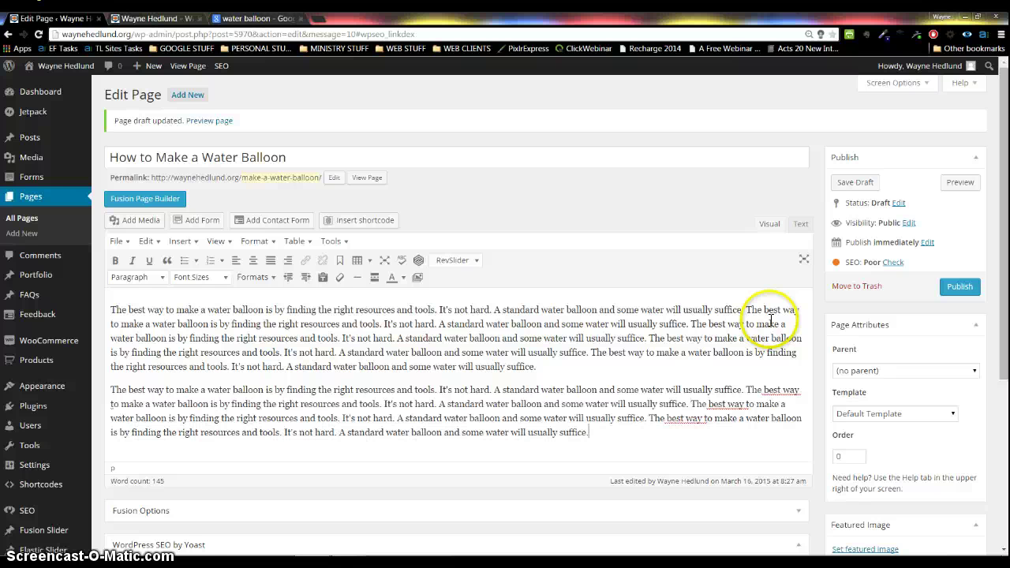
key("ctrl+v")
key("ctrl+v")
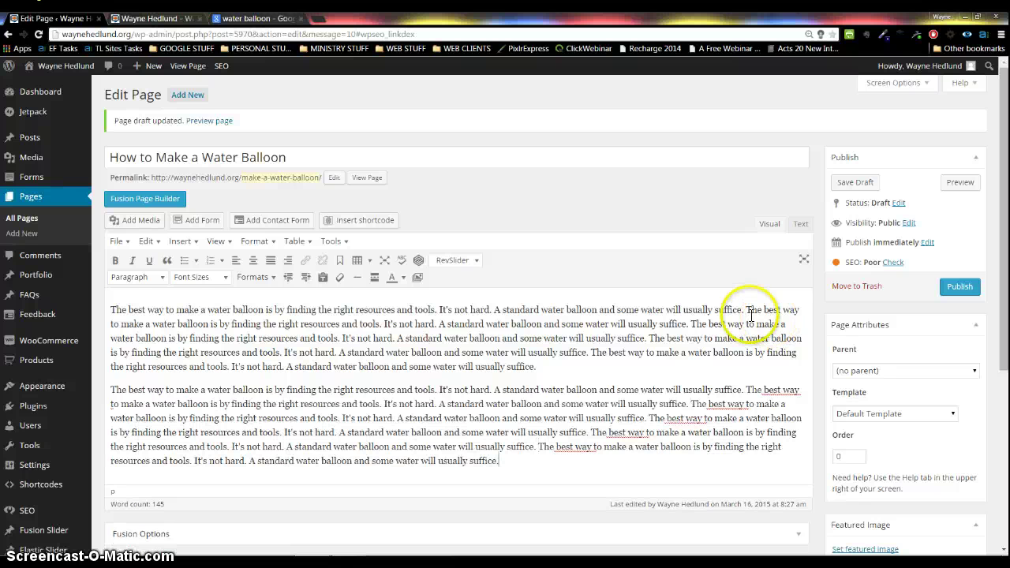
scroll(749, 324, "down", 3)
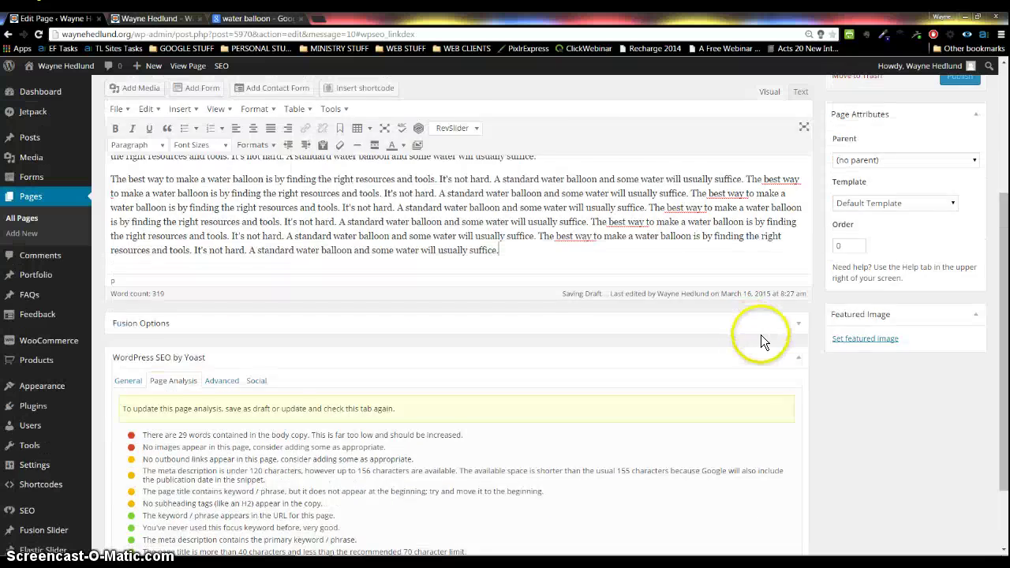
Save the lengthened page as a draft and check its updated SEO page analysis.
scroll(761, 335, "up", 3)
left_click(856, 181)
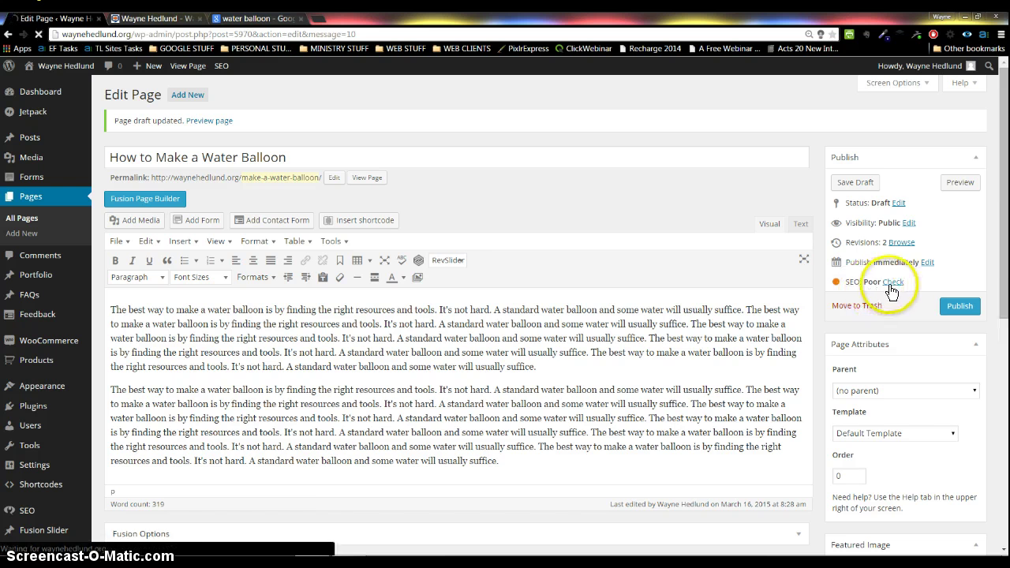
left_click(891, 284)
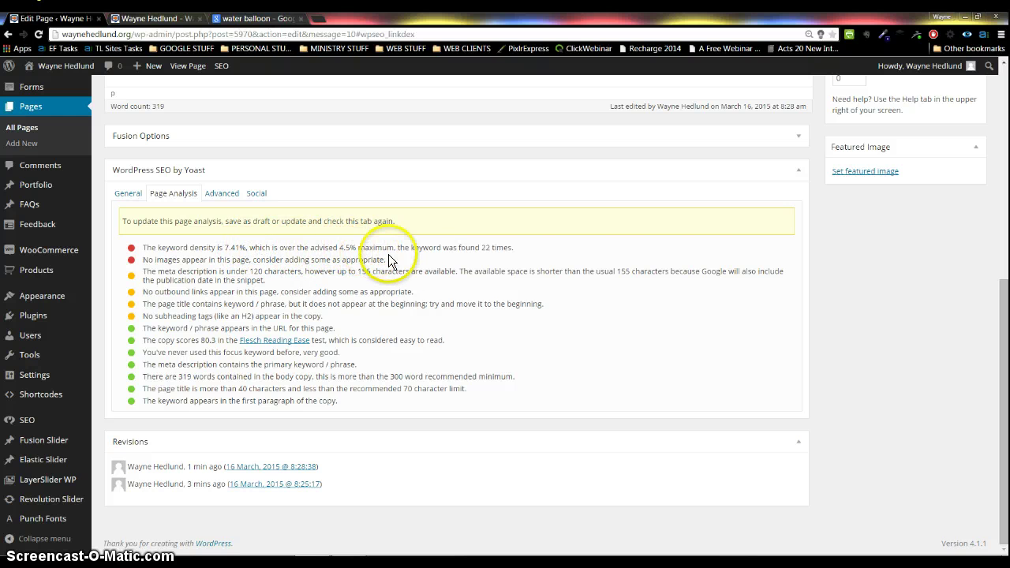
Delete "water balloon" from the second, fourth and fifth "A standard water balloon" sentences in the first paragraph.
scroll(464, 308, "up", 5)
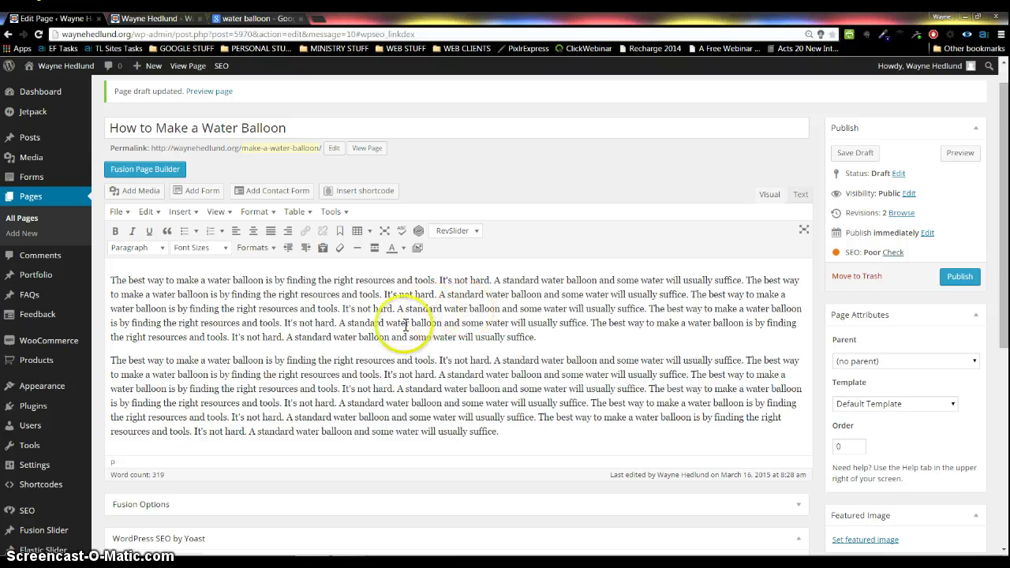
scroll(405, 325, "down", 1)
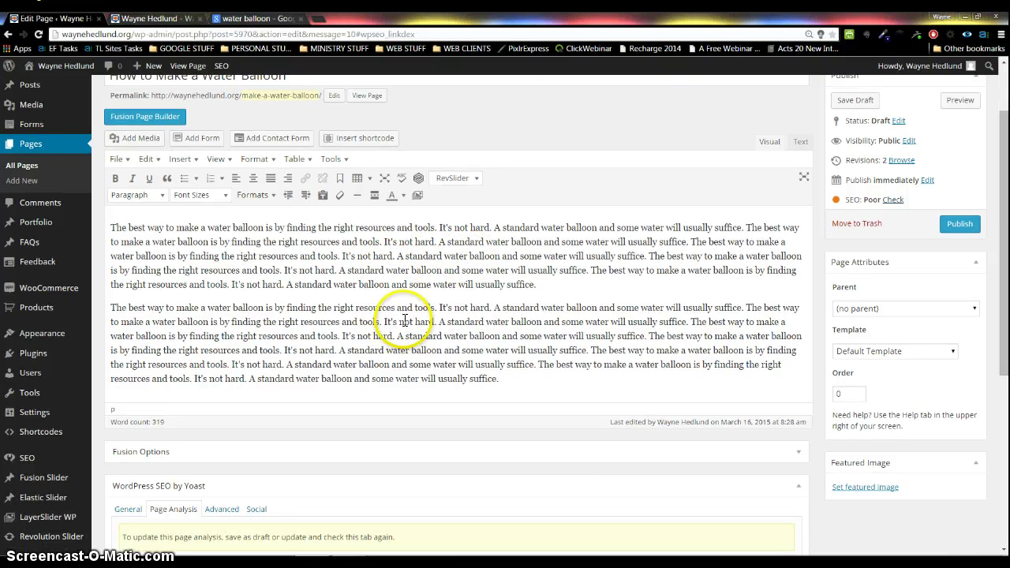
left_click_drag(487, 242, 525, 245)
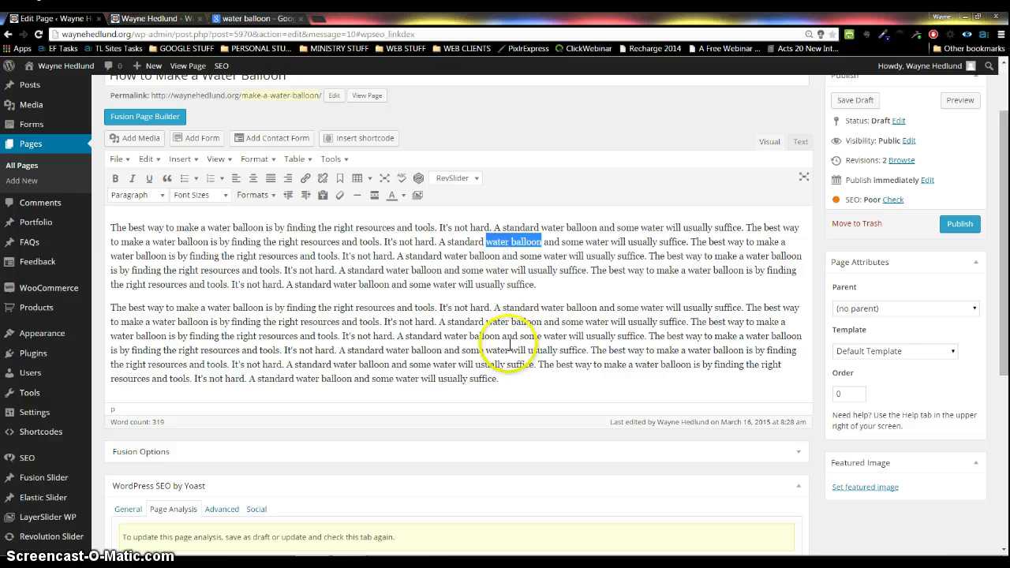
key("Delete")
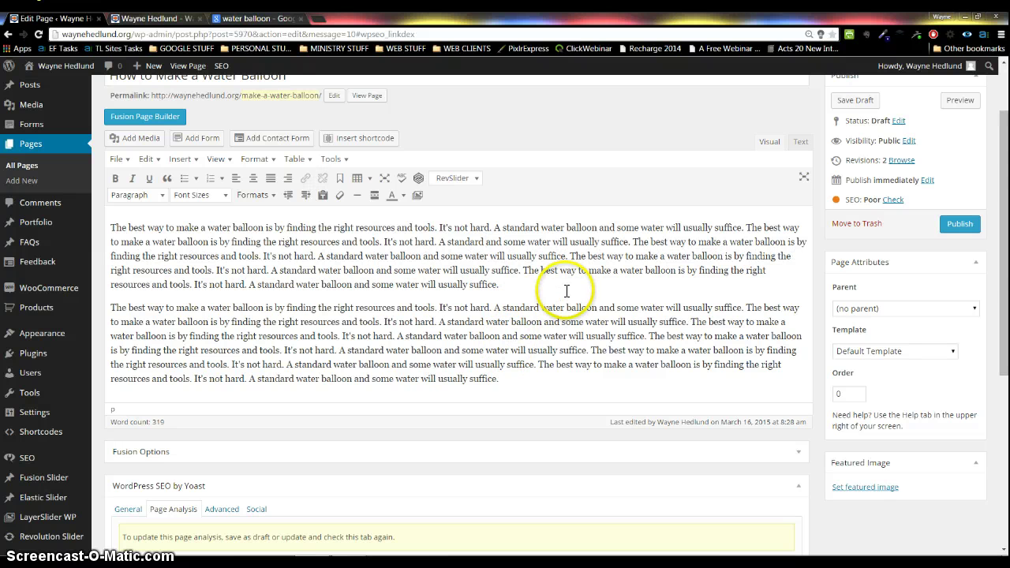
left_click_drag(318, 270, 373, 270)
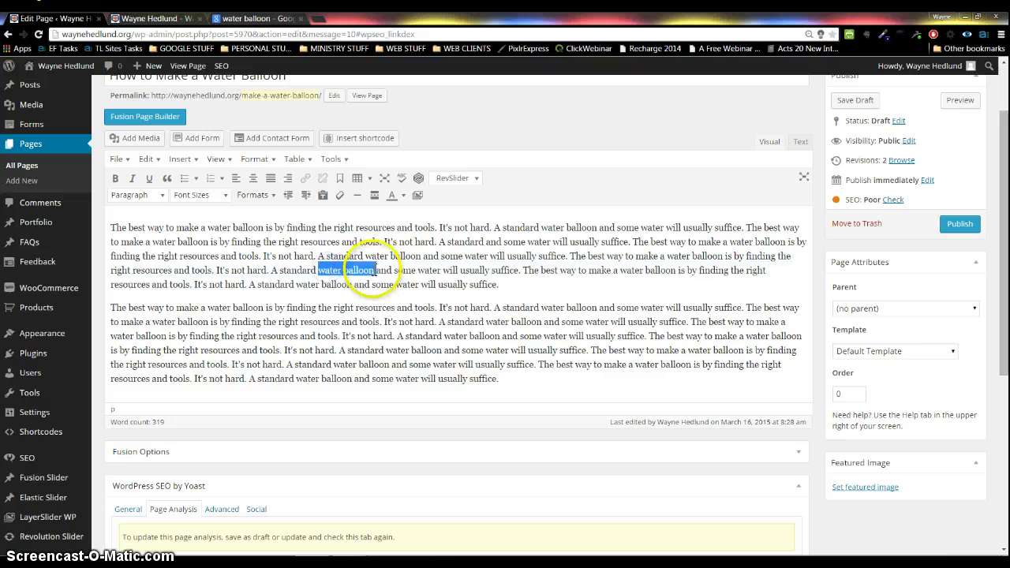
key("Delete")
left_click(322, 280)
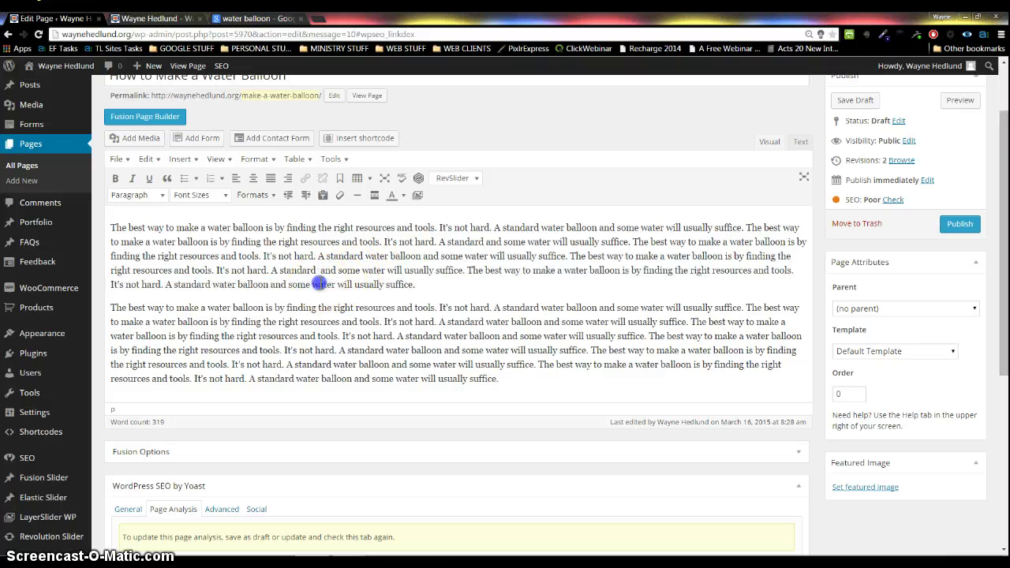
left_click(224, 285)
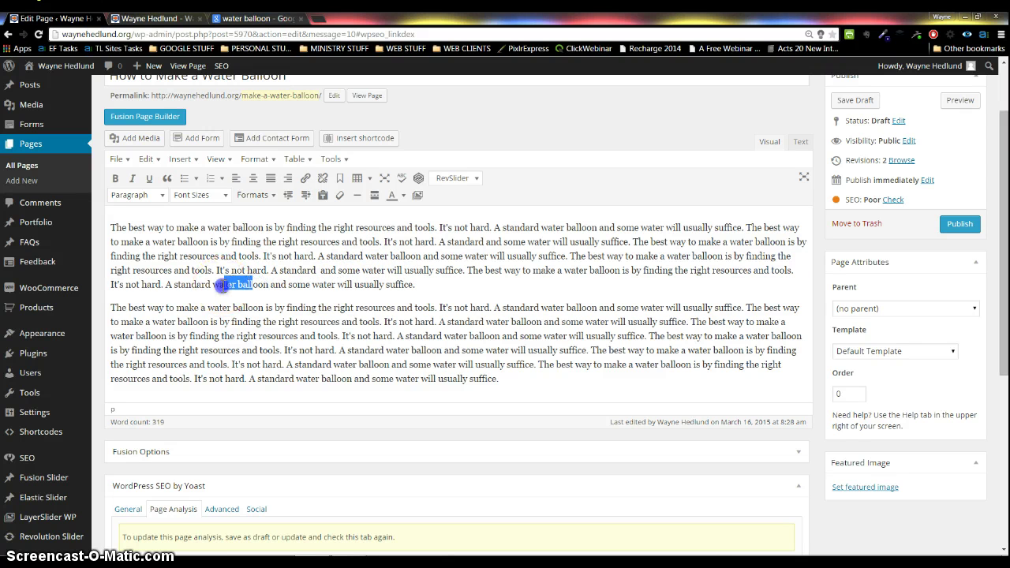
left_click_drag(224, 284, 268, 285)
key("Delete")
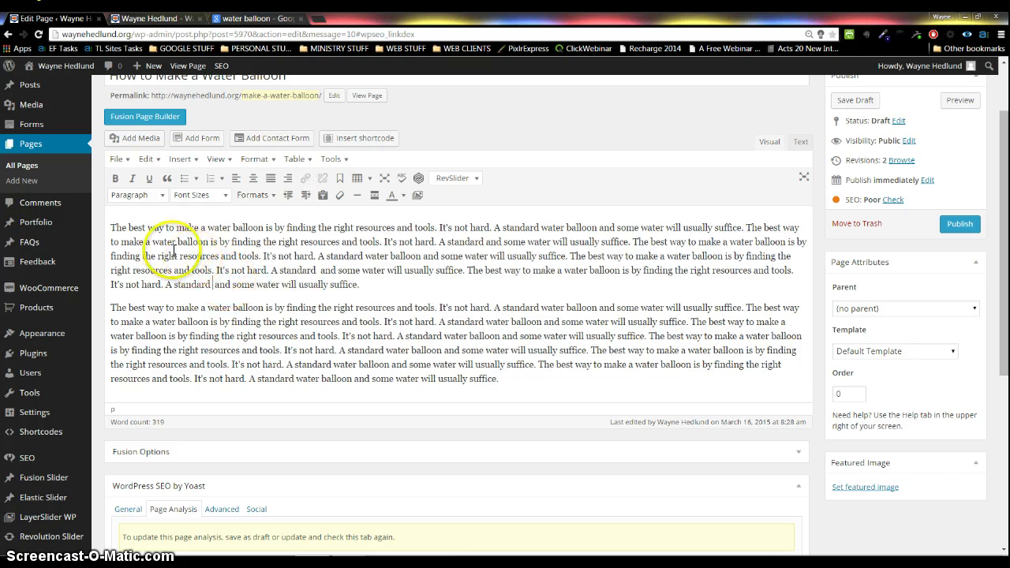
Break up four more "water balloon" mentions in the first paragraph by deleting "balloon" from one and "water" from three.
double_click(192, 241)
key("Delete")
double_click(553, 228)
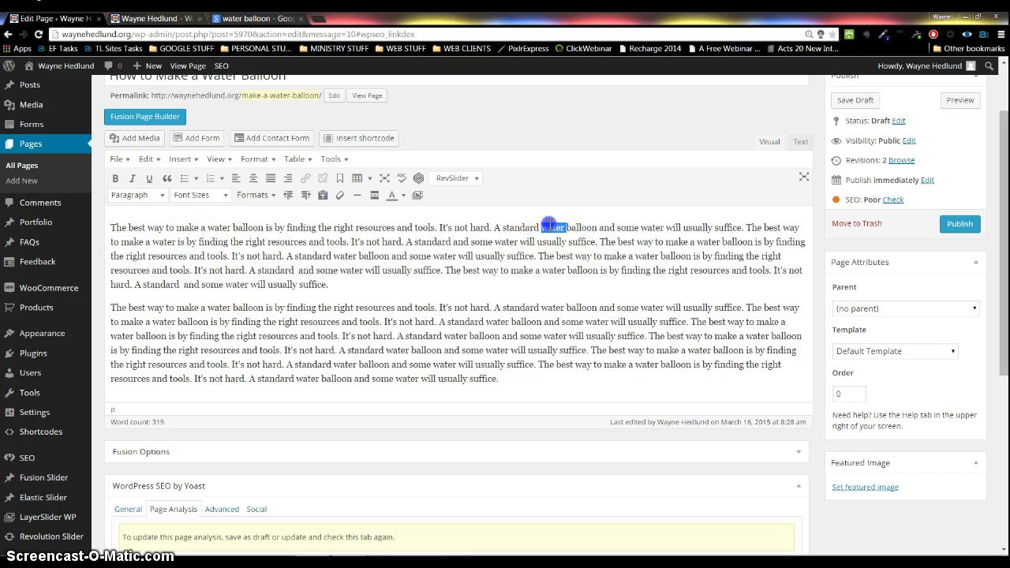
key("Delete")
double_click(699, 242)
key("Delete")
left_click(559, 270)
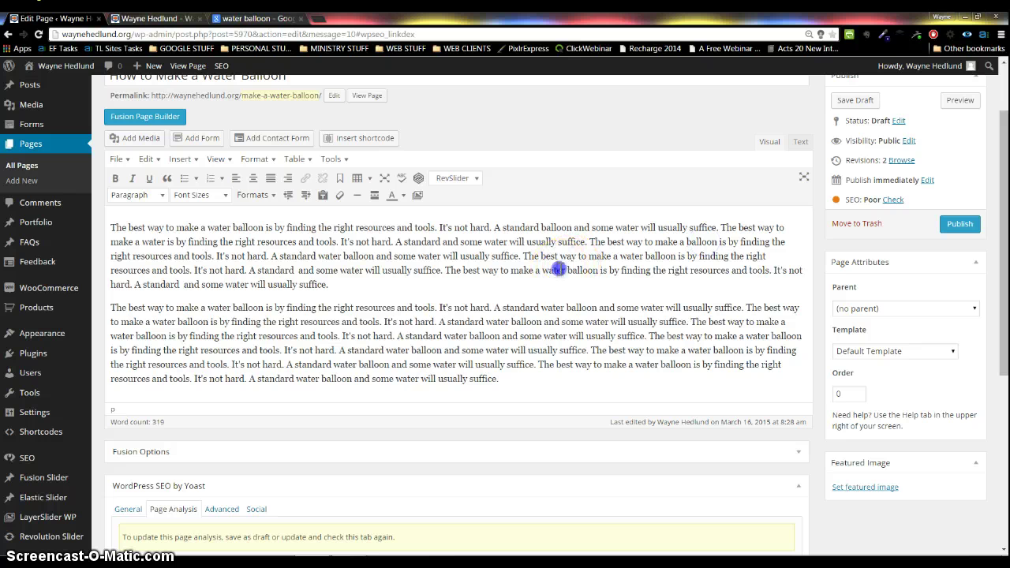
double_click(559, 269)
key("Delete")
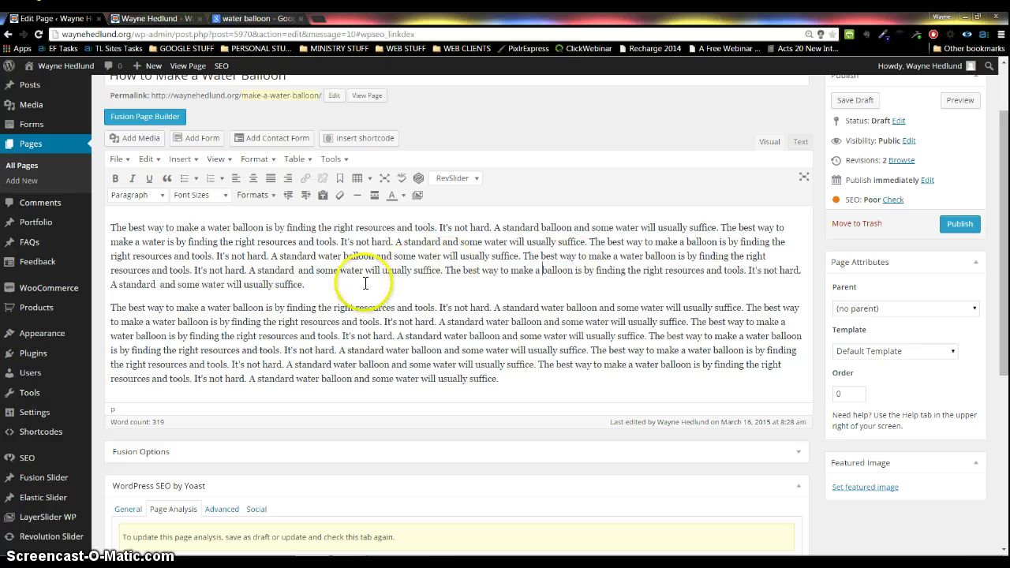
In the second paragraph, delete "water" from the first "standard water balloon" and "balloon" from the next two.
double_click(561, 308)
key("Delete")
double_click(511, 322)
key("Delete")
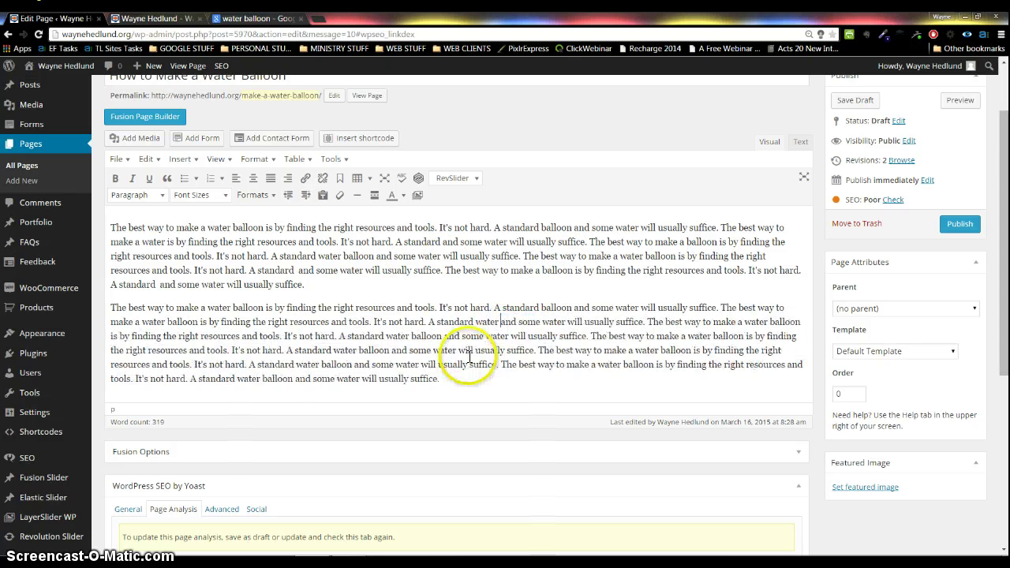
double_click(426, 336)
key("Delete")
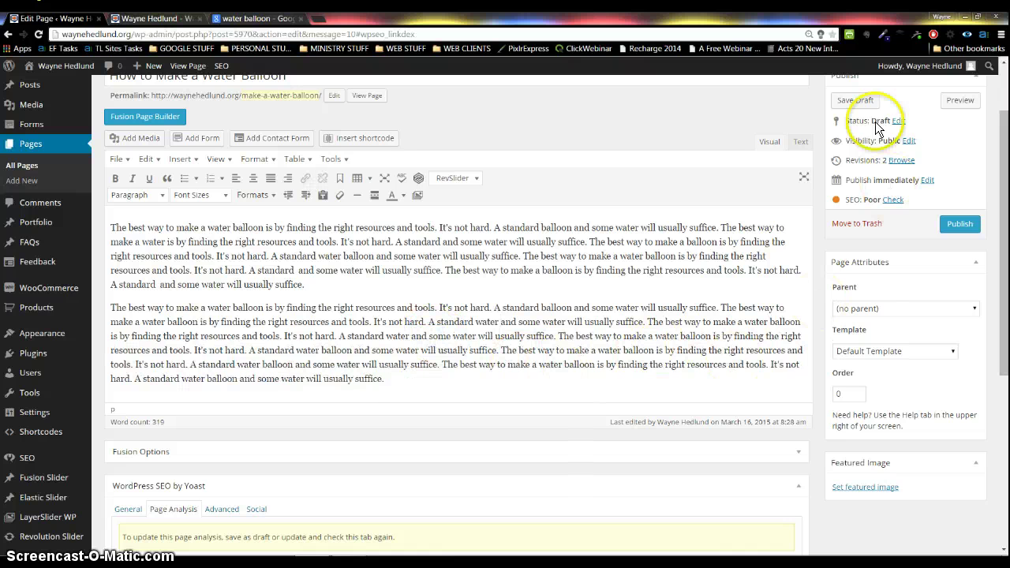
Save the draft with the reduced keyword use and review the refreshed page analysis list.
left_click(855, 101)
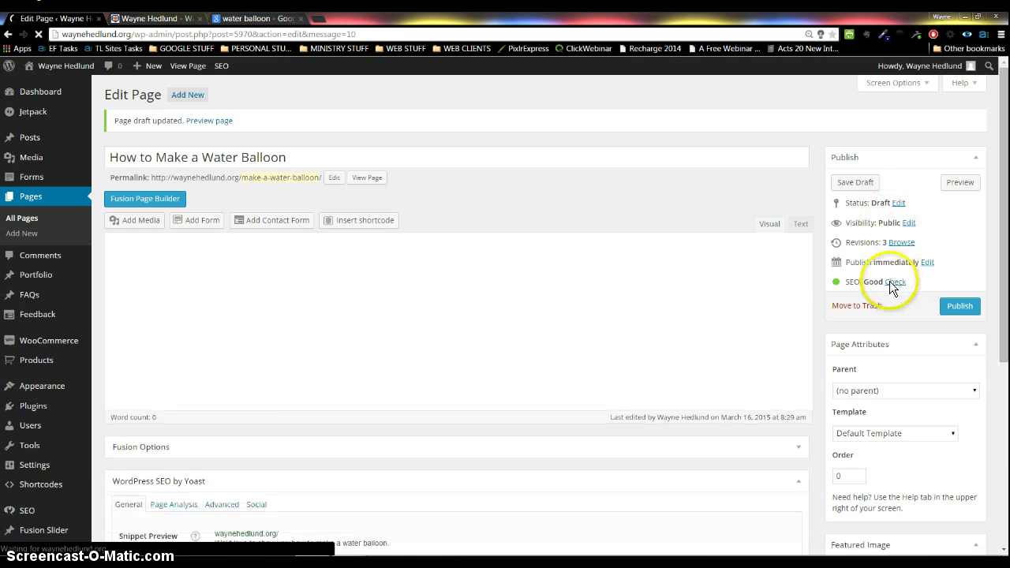
left_click(898, 282)
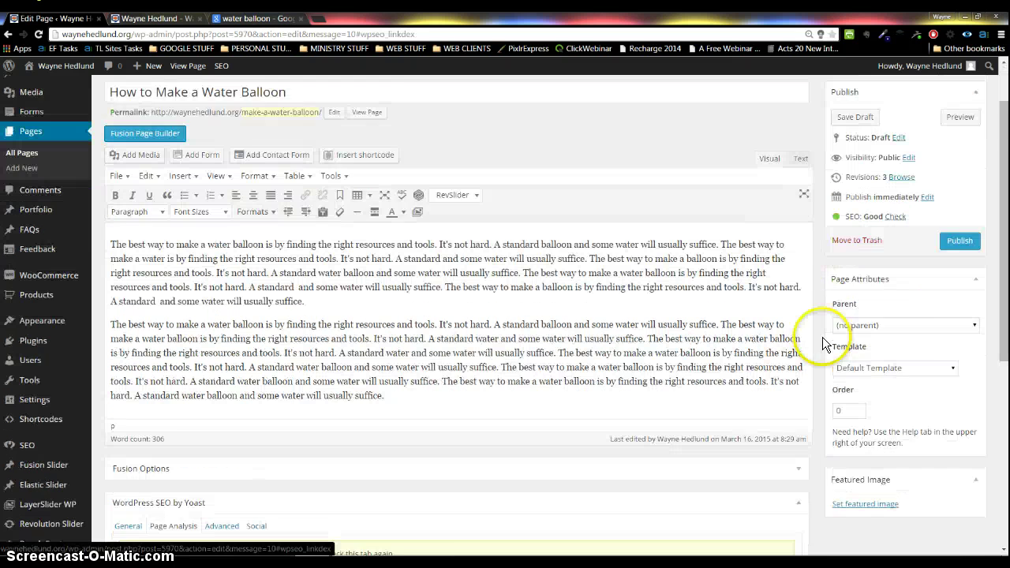
scroll(590, 396, "down", 3)
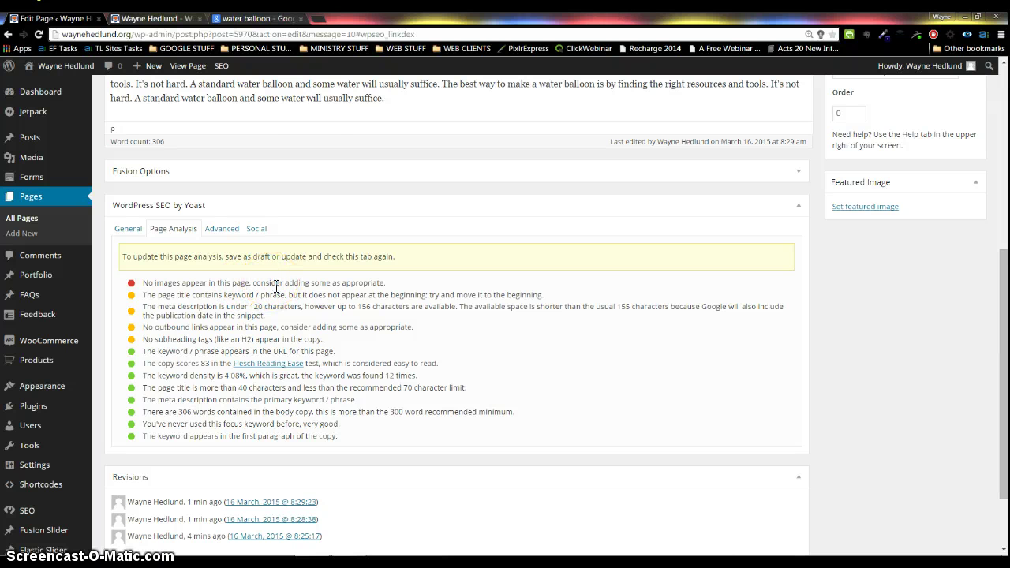
Place the insertion point before the first paragraph and start choosing a media file to upload there.
scroll(276, 286, "up", 3)
left_click(111, 210)
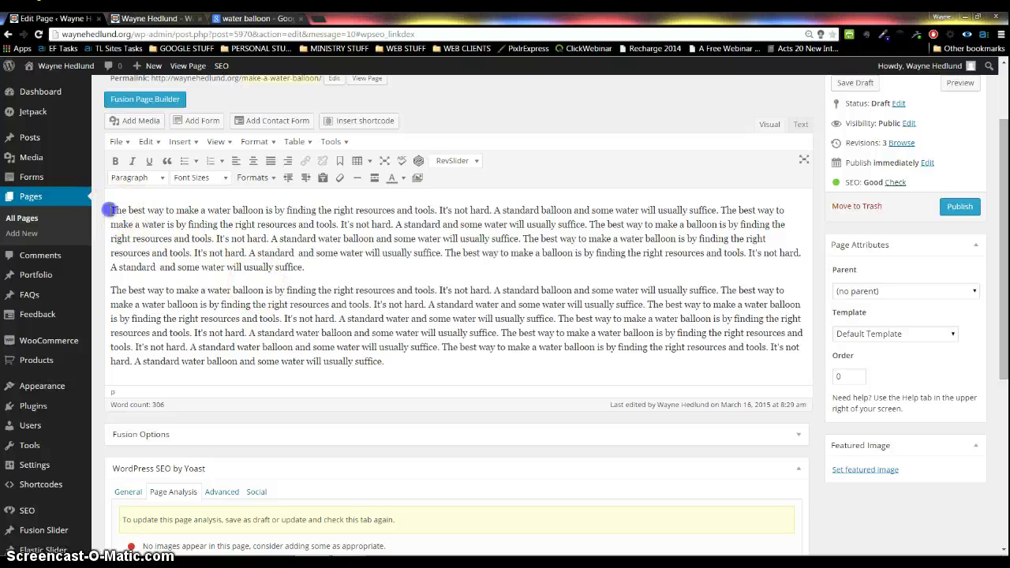
left_click(142, 121)
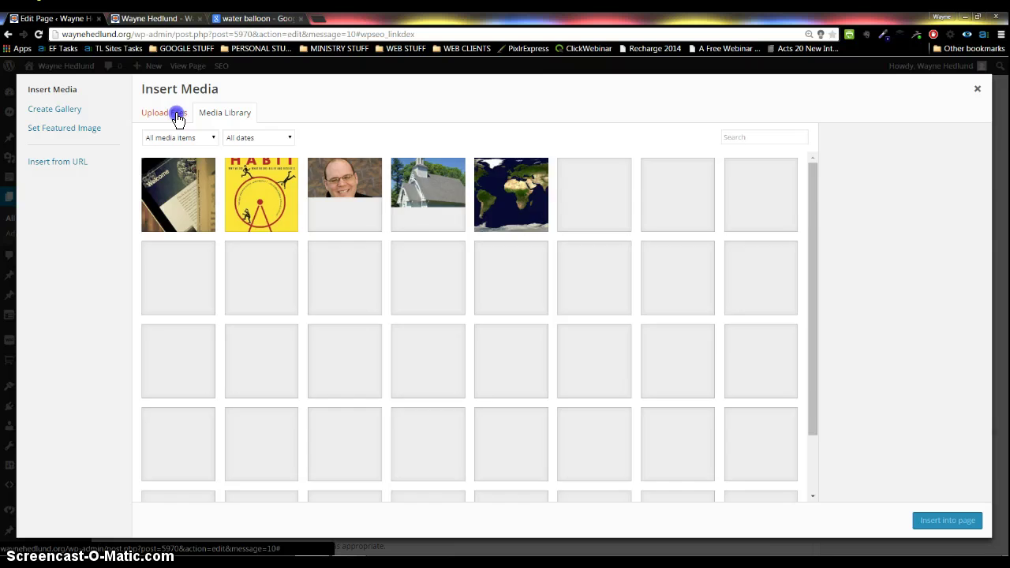
left_click(174, 113)
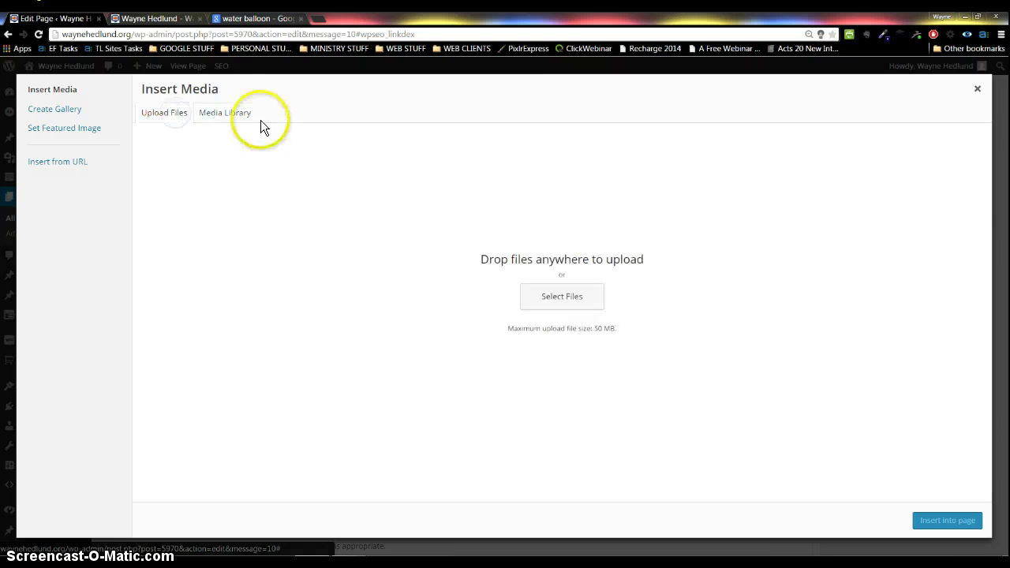
left_click(578, 300)
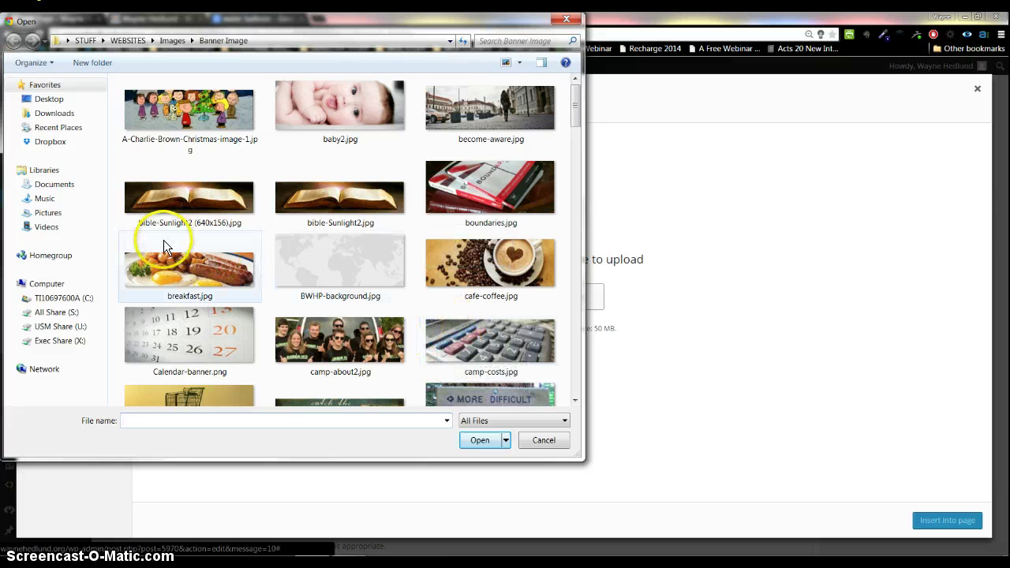
Duplicate baby2.jpg in the Banner Image folder and rename the copy water-balloon.jpg.
left_click(307, 128)
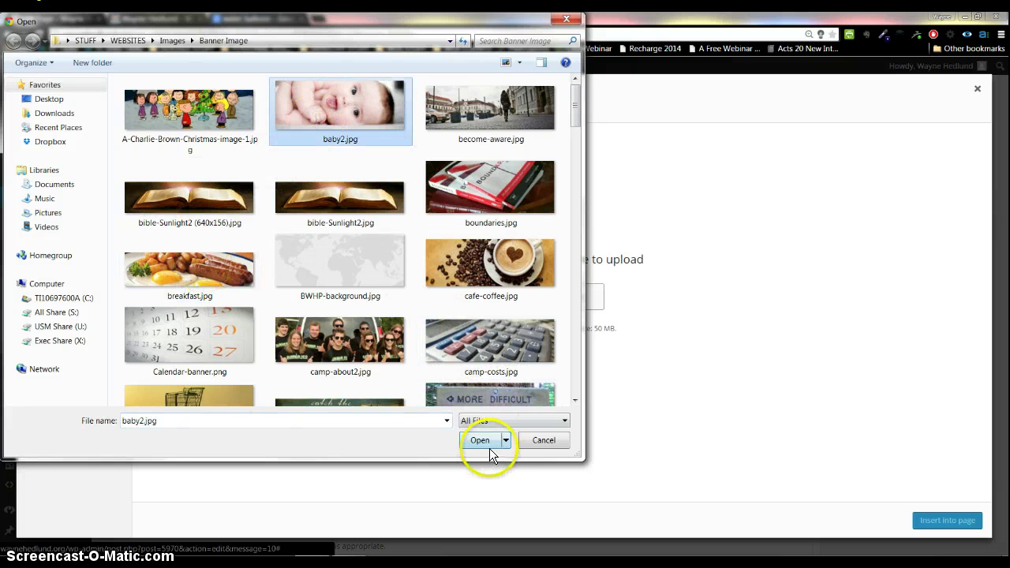
left_click(335, 126)
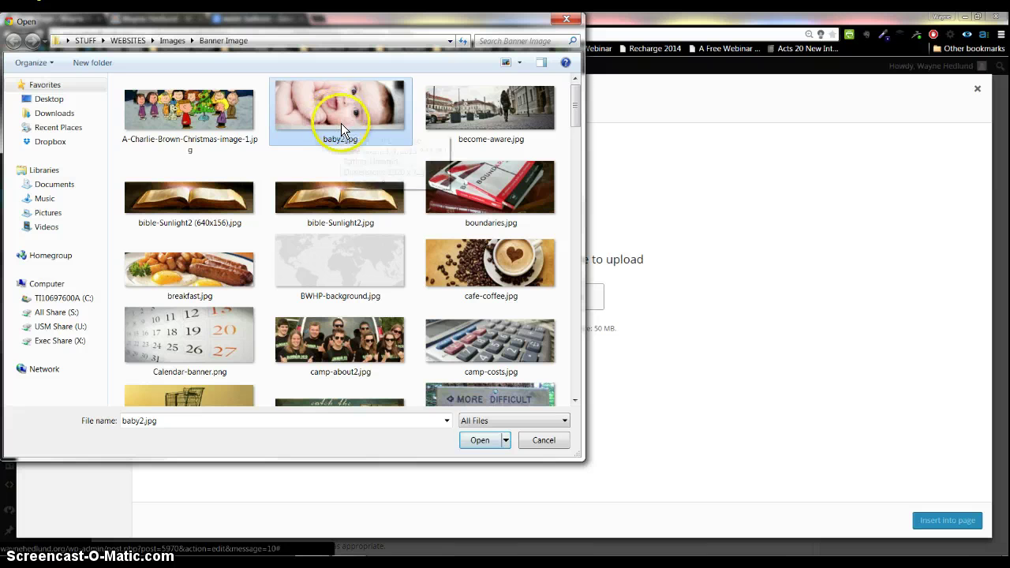
key("ctrl+v")
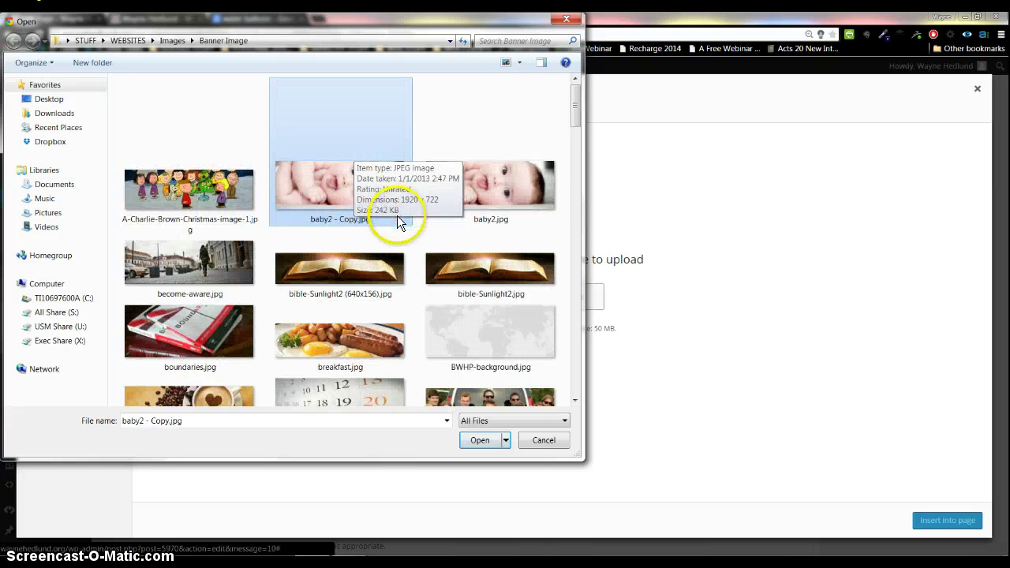
right_click(319, 179)
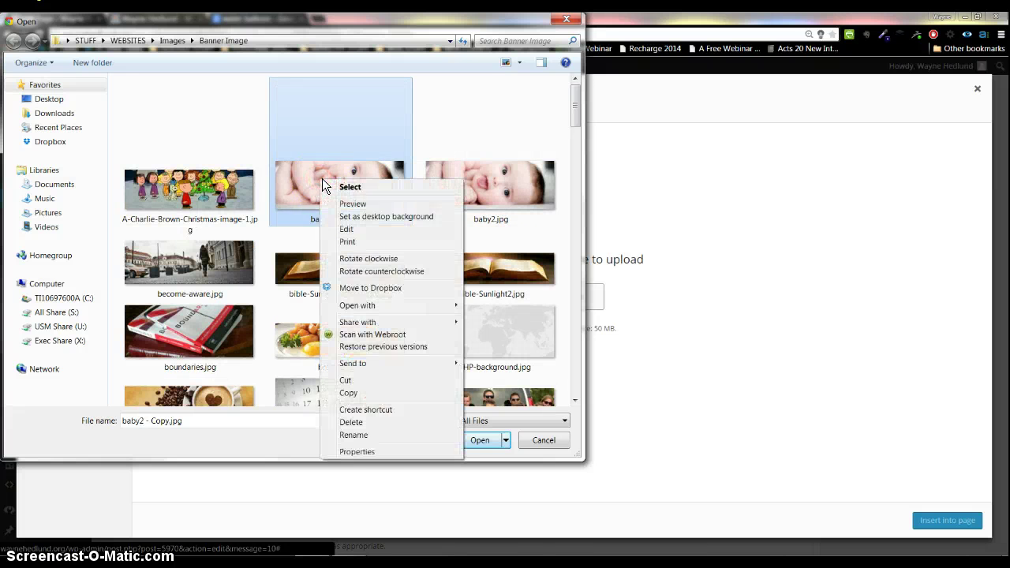
left_click(353, 435)
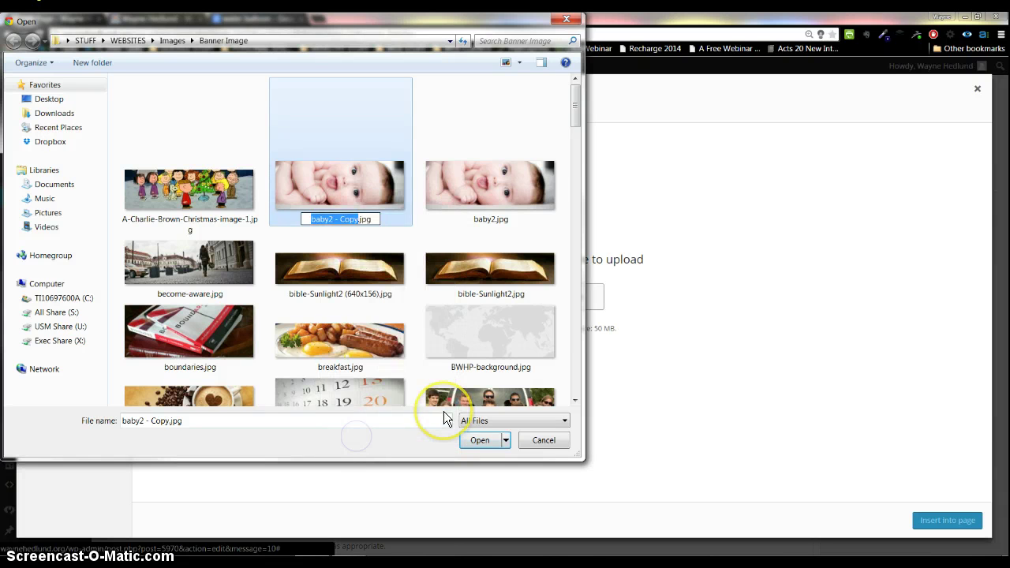
type("water-balloon")
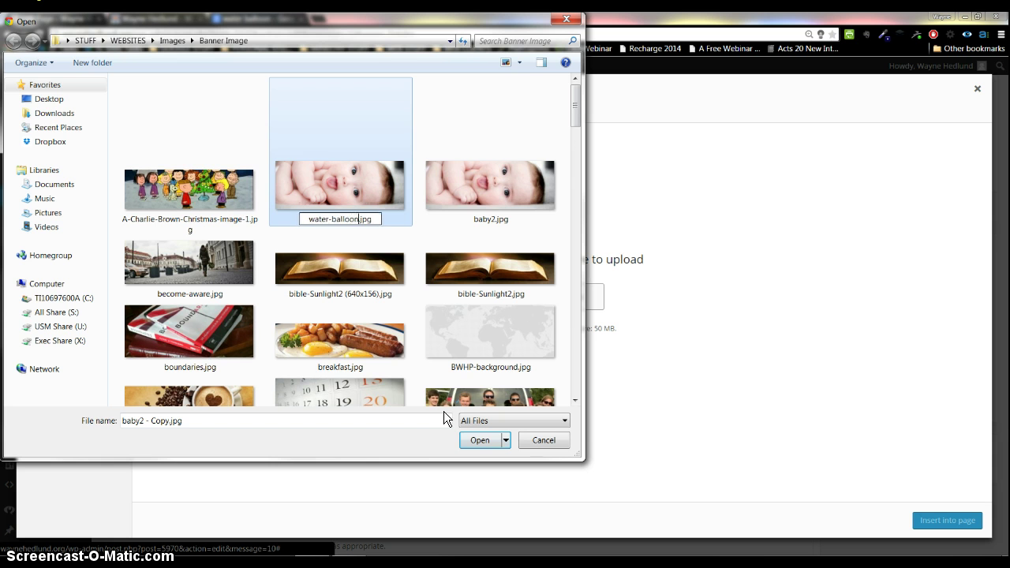
left_click(456, 198)
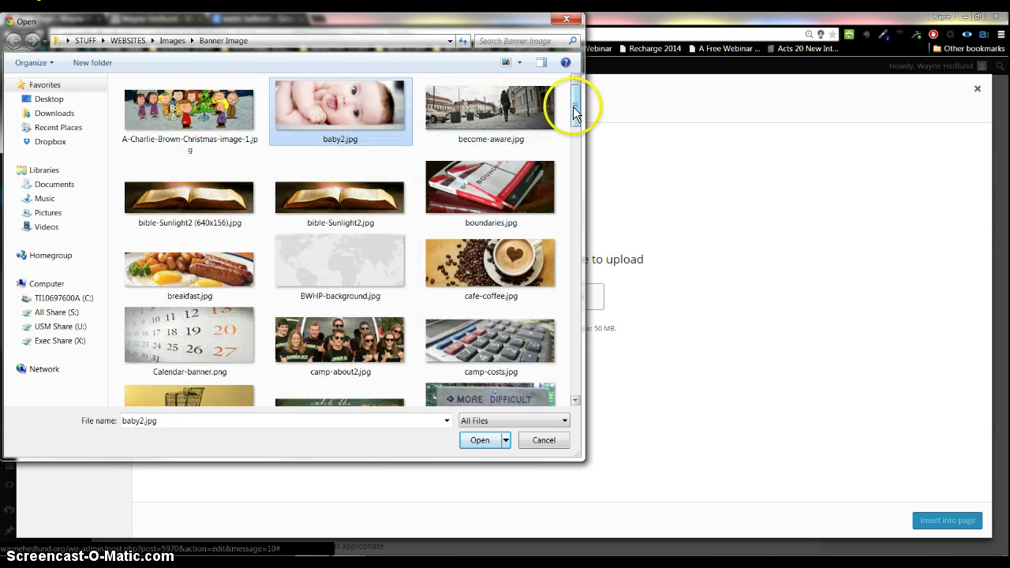
Upload water-balloon.jpg, insert it into the page centered at full size and linked to its media file, and select the image.
left_click_drag(573, 108, 588, 413)
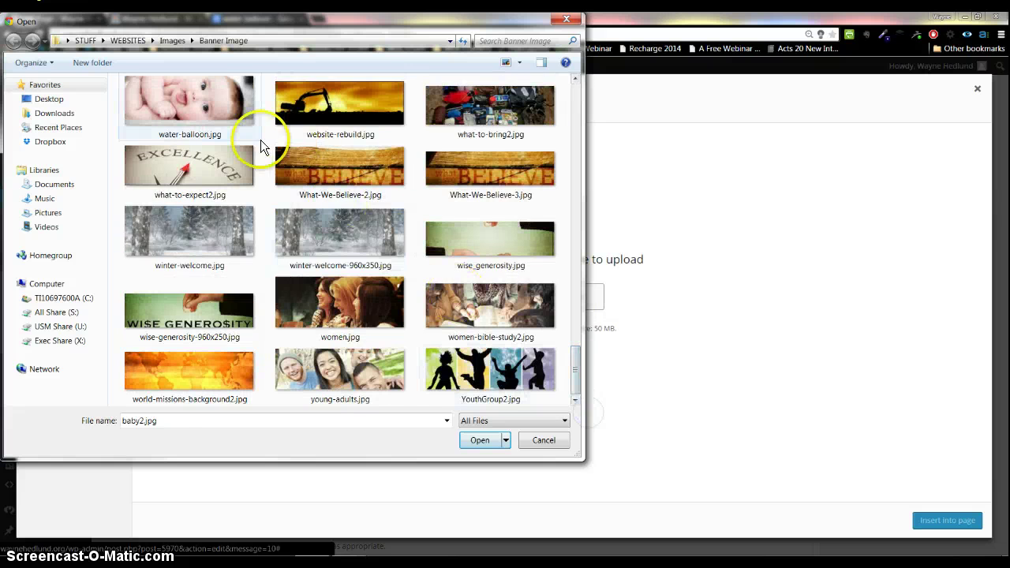
double_click(193, 109)
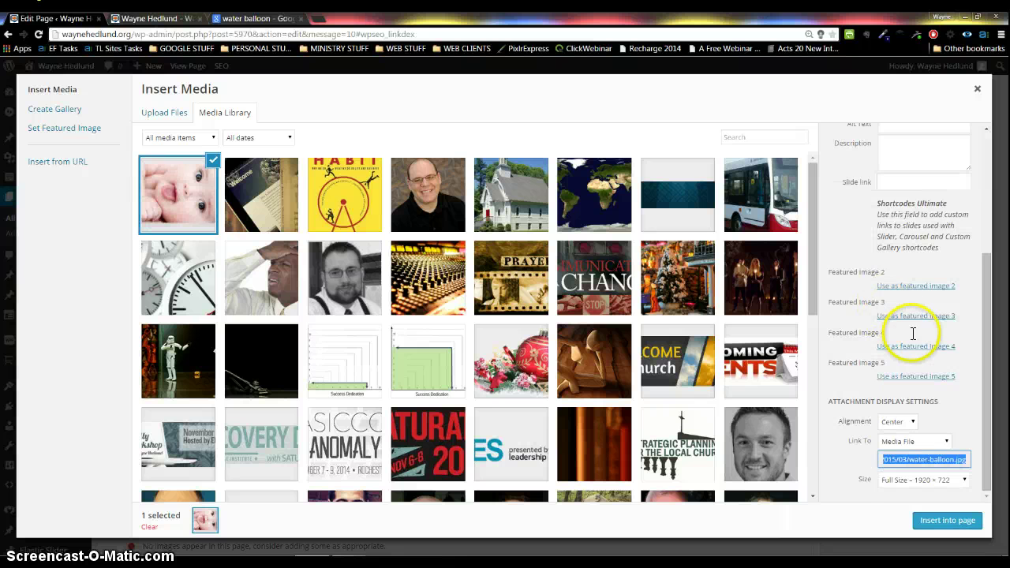
scroll(913, 334, "up", 5)
scroll(958, 417, "down", 5)
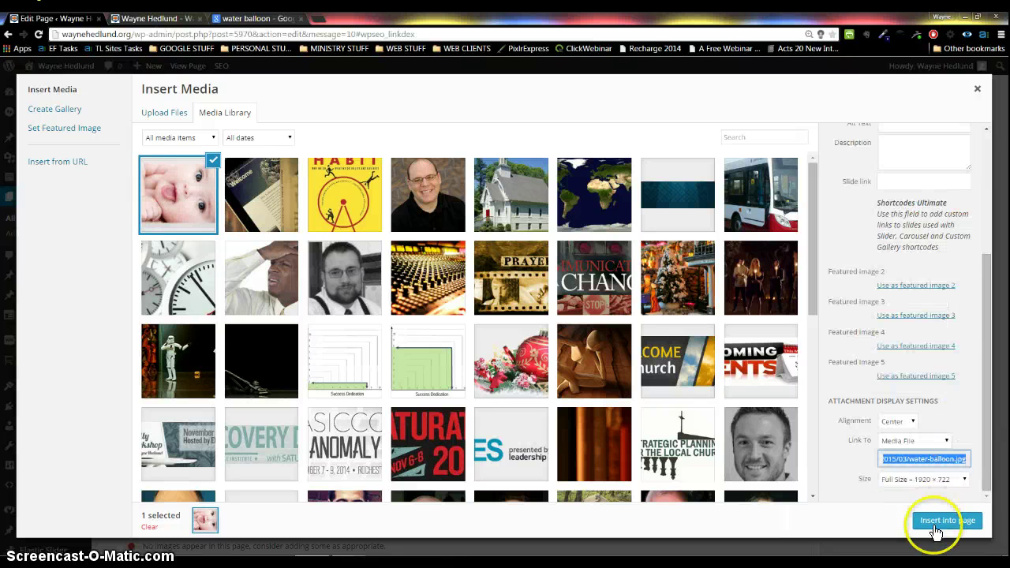
left_click(911, 440)
left_click(909, 477)
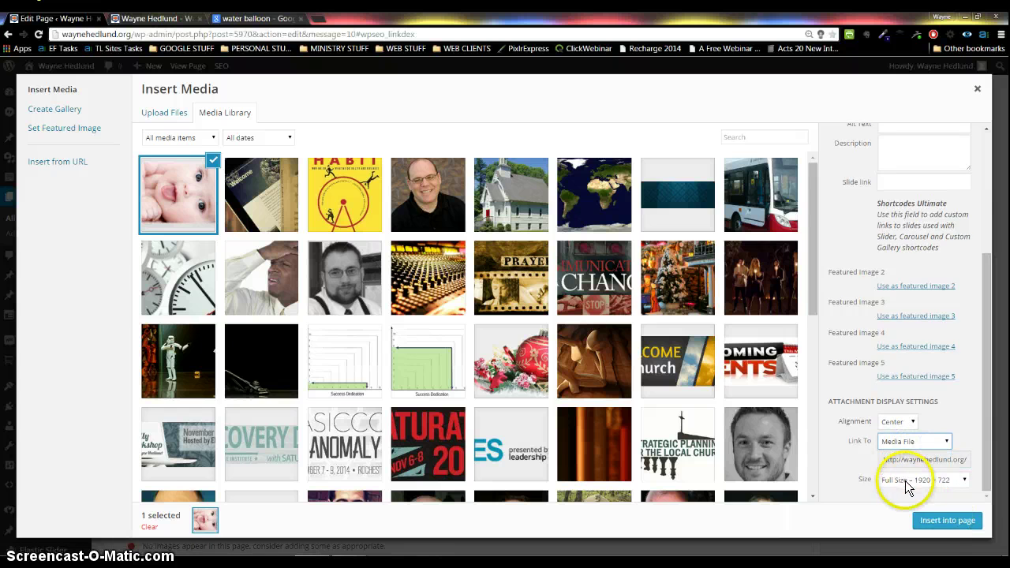
left_click(940, 522)
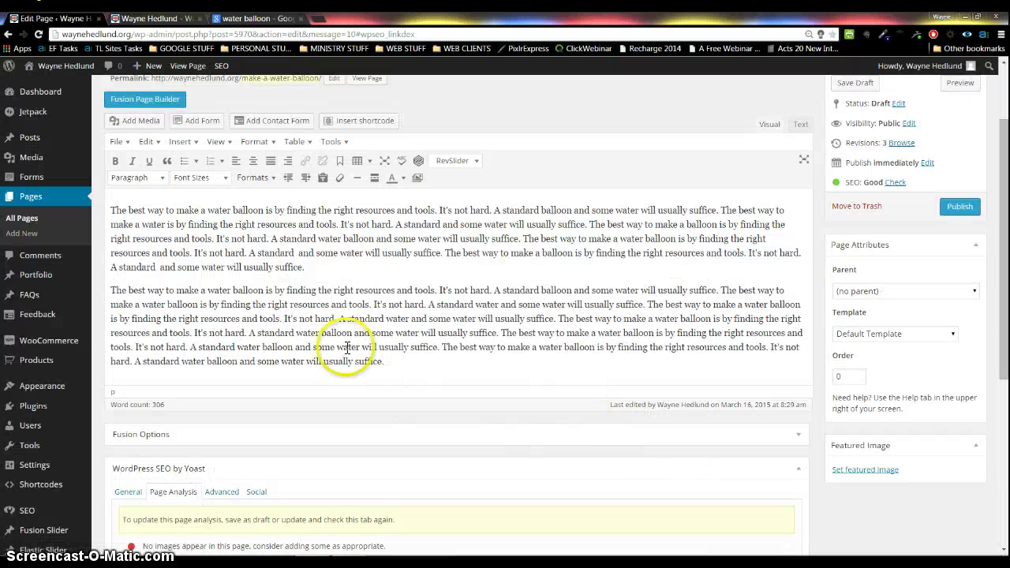
left_click(450, 300)
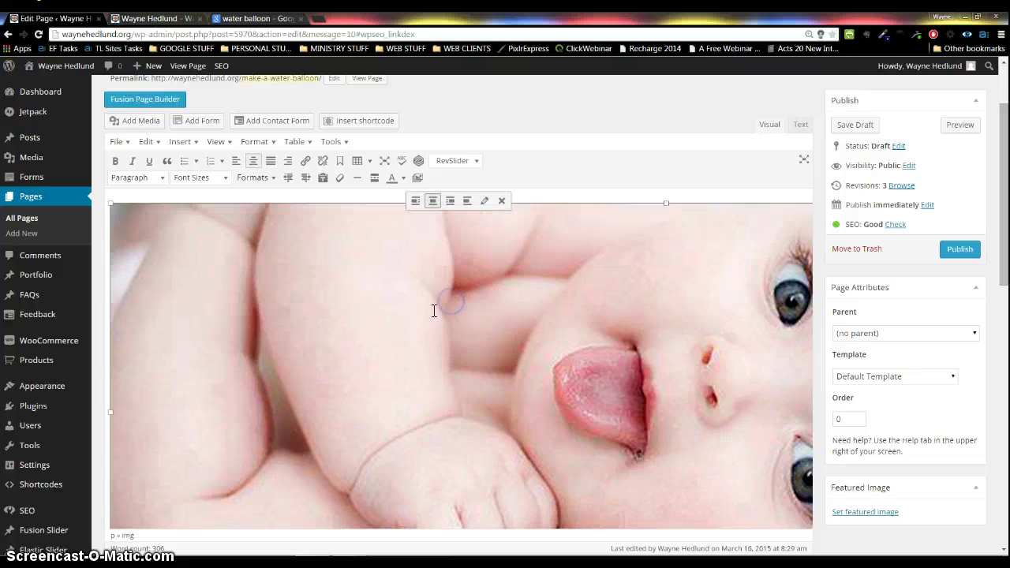
Set the inserted baby image to thumbnail size, 150 × 150, and align it to the right of the text.
left_click(484, 201)
left_click(255, 240)
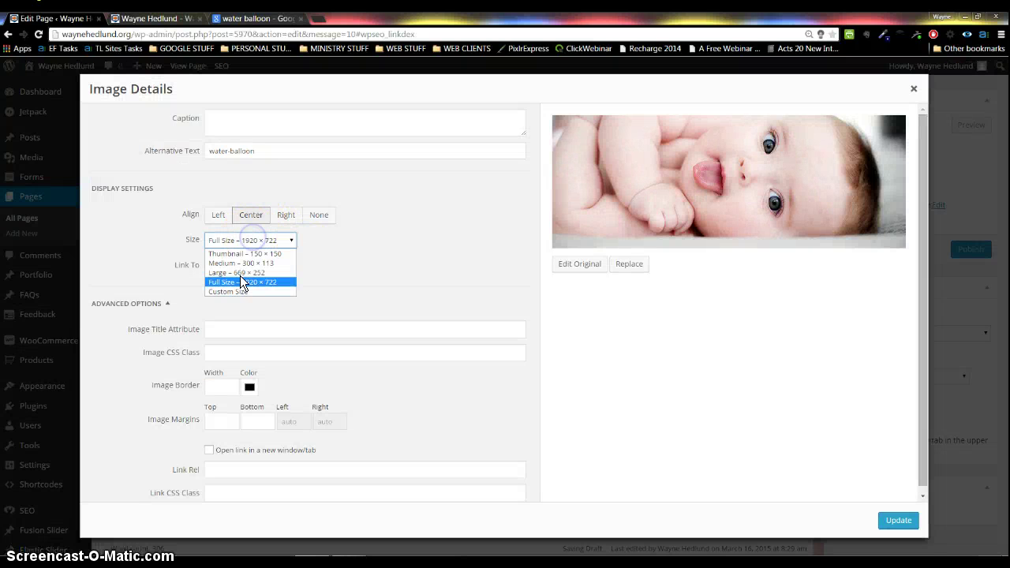
left_click(241, 253)
left_click(897, 524)
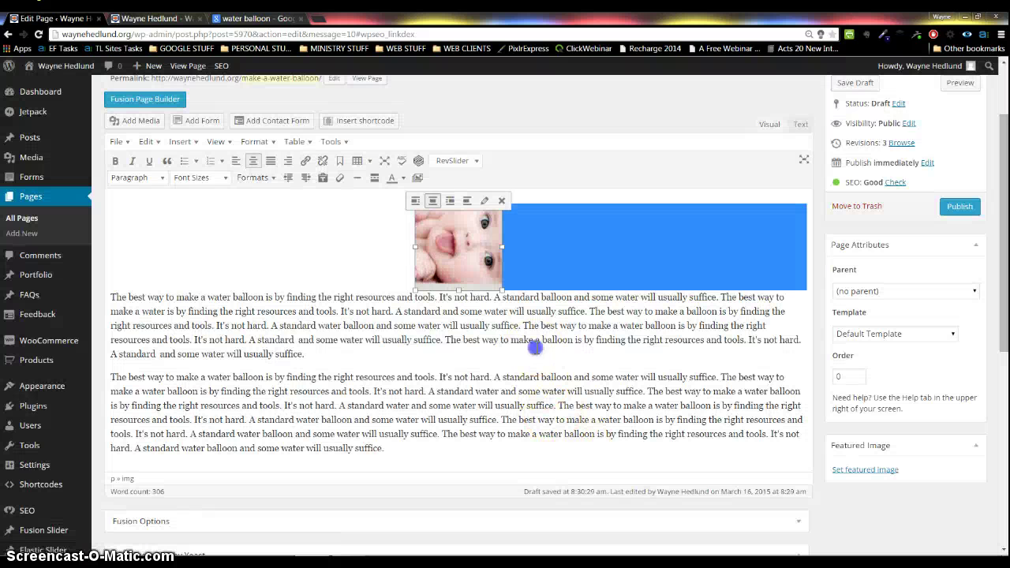
left_click(483, 260)
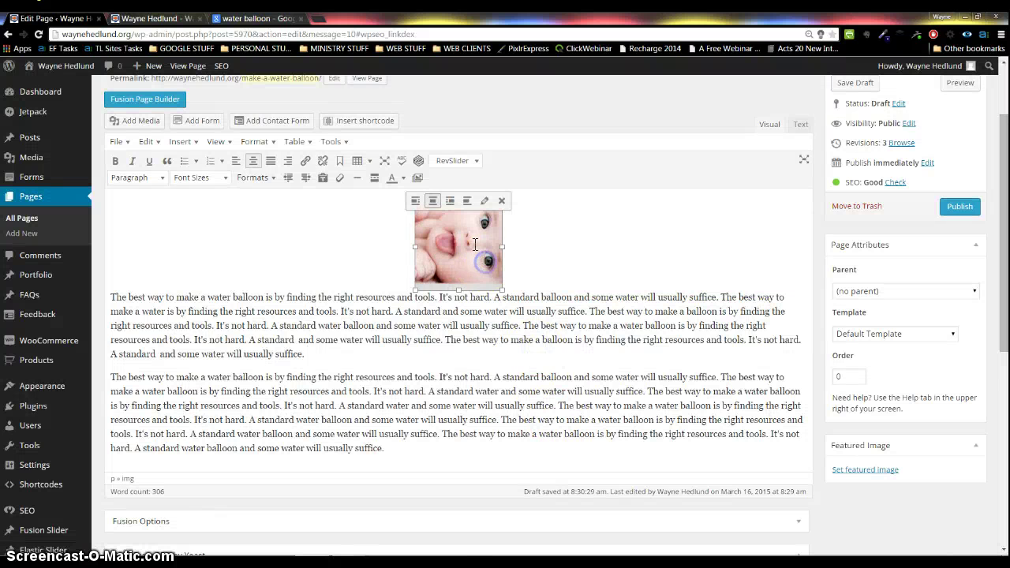
left_click(450, 201)
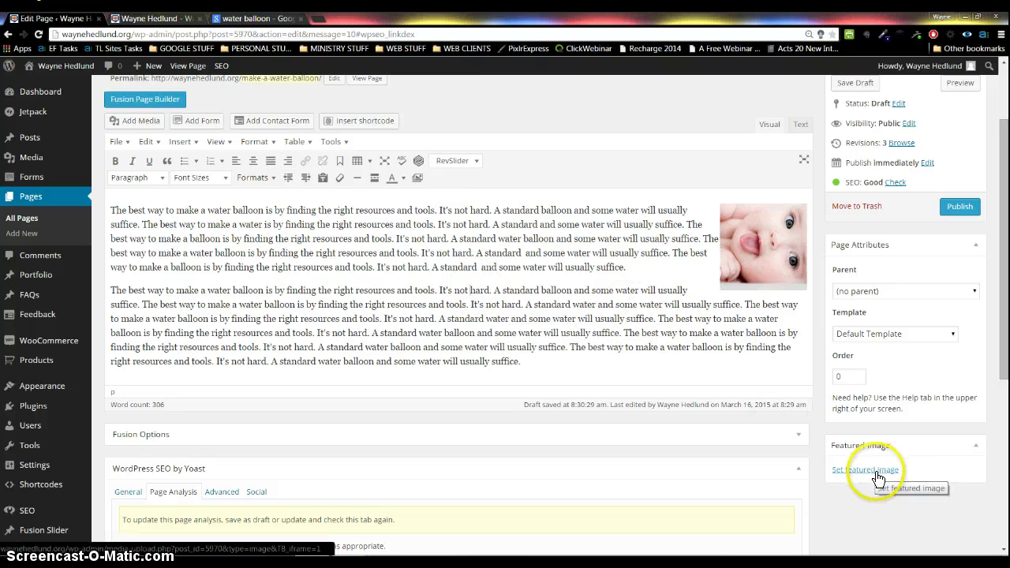
Save the draft with the resized image and check the updated page analysis for the image item and remaining orange items.
scroll(492, 450, "down", 3)
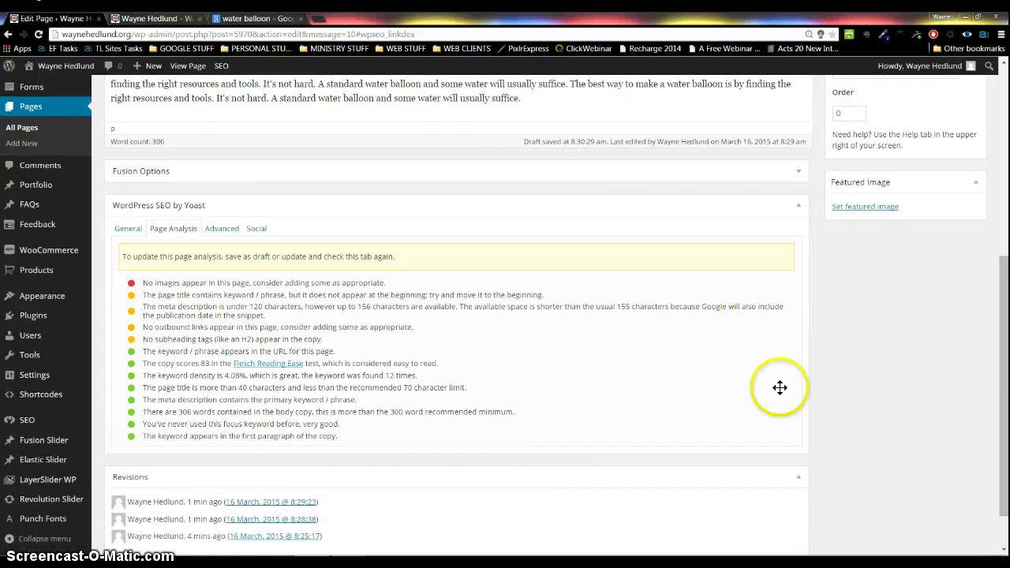
scroll(780, 387, "up", 5)
left_click(855, 182)
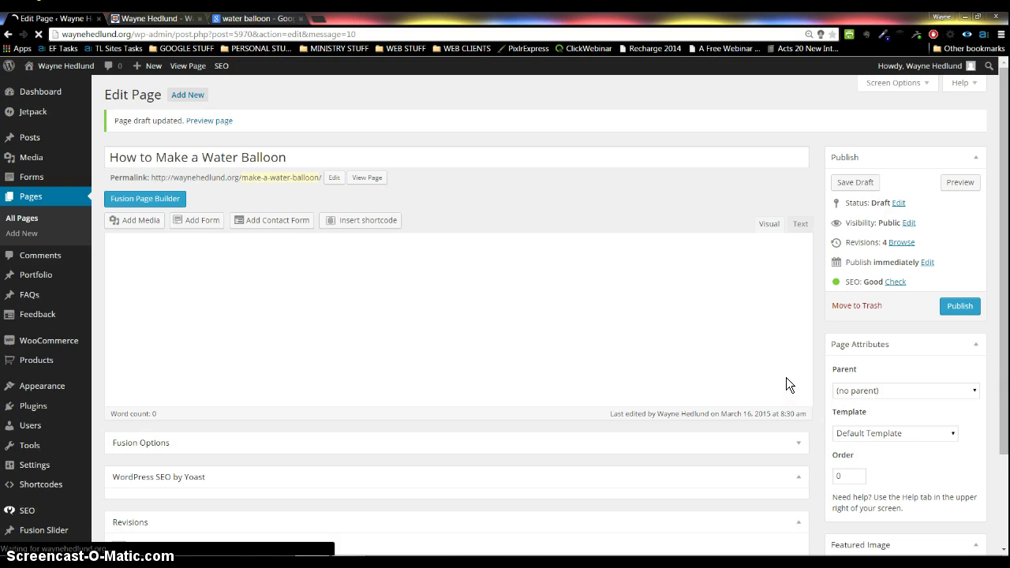
left_click(896, 283)
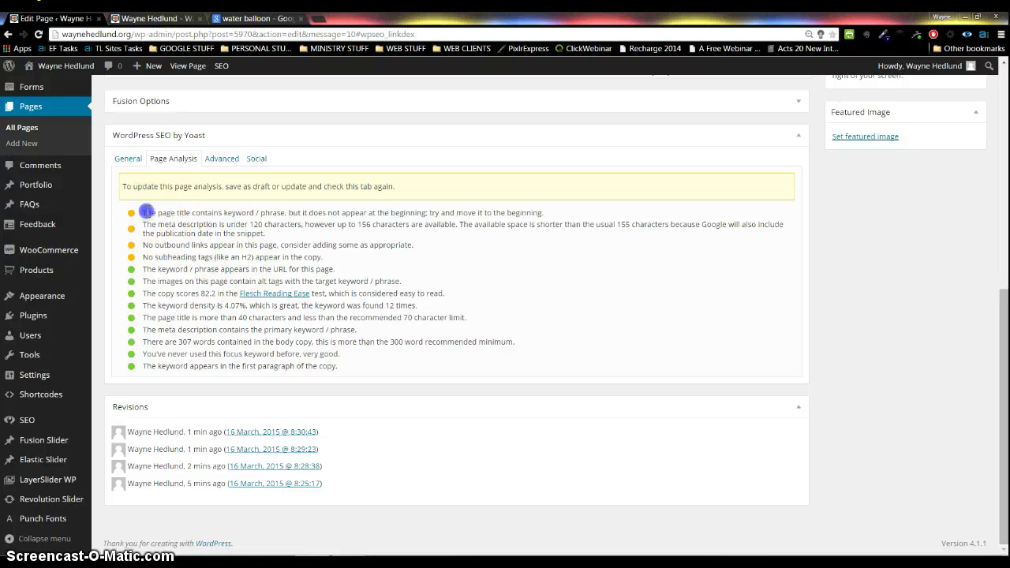
left_click_drag(143, 215, 311, 262)
left_click(309, 261)
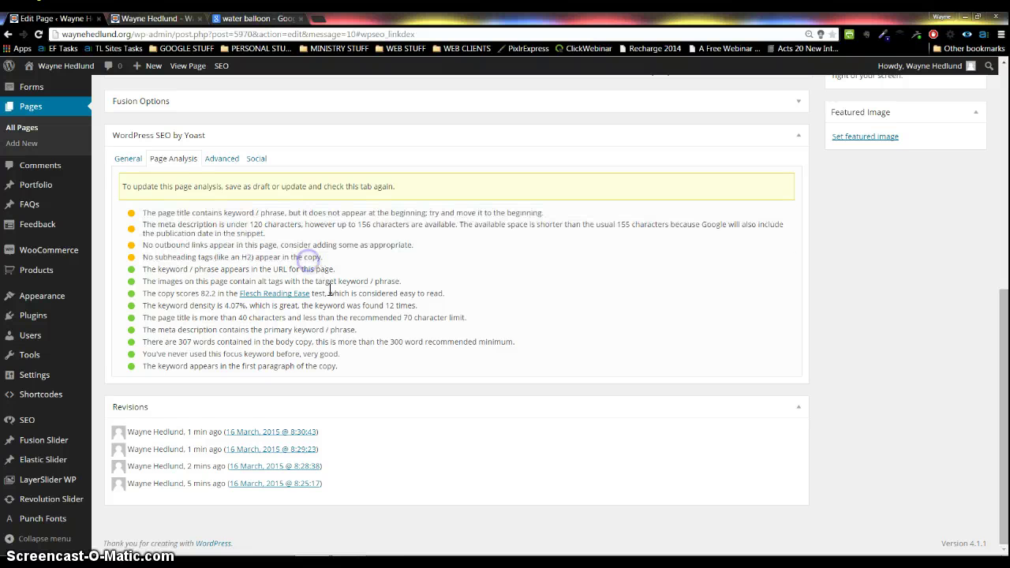
scroll(330, 300, "up", 1)
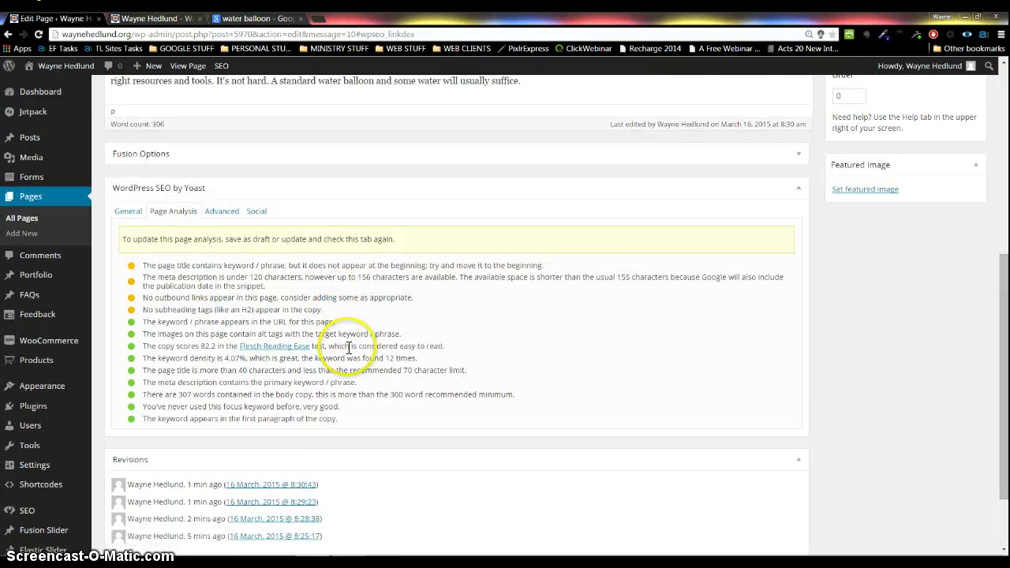
scroll(347, 363, "up", 4)
scroll(347, 367, "up", 3)
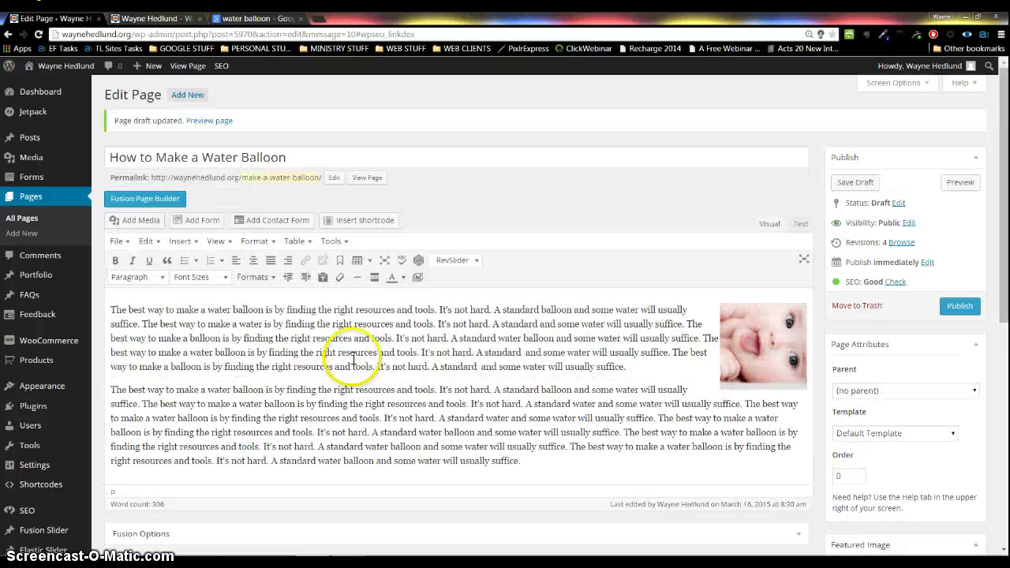